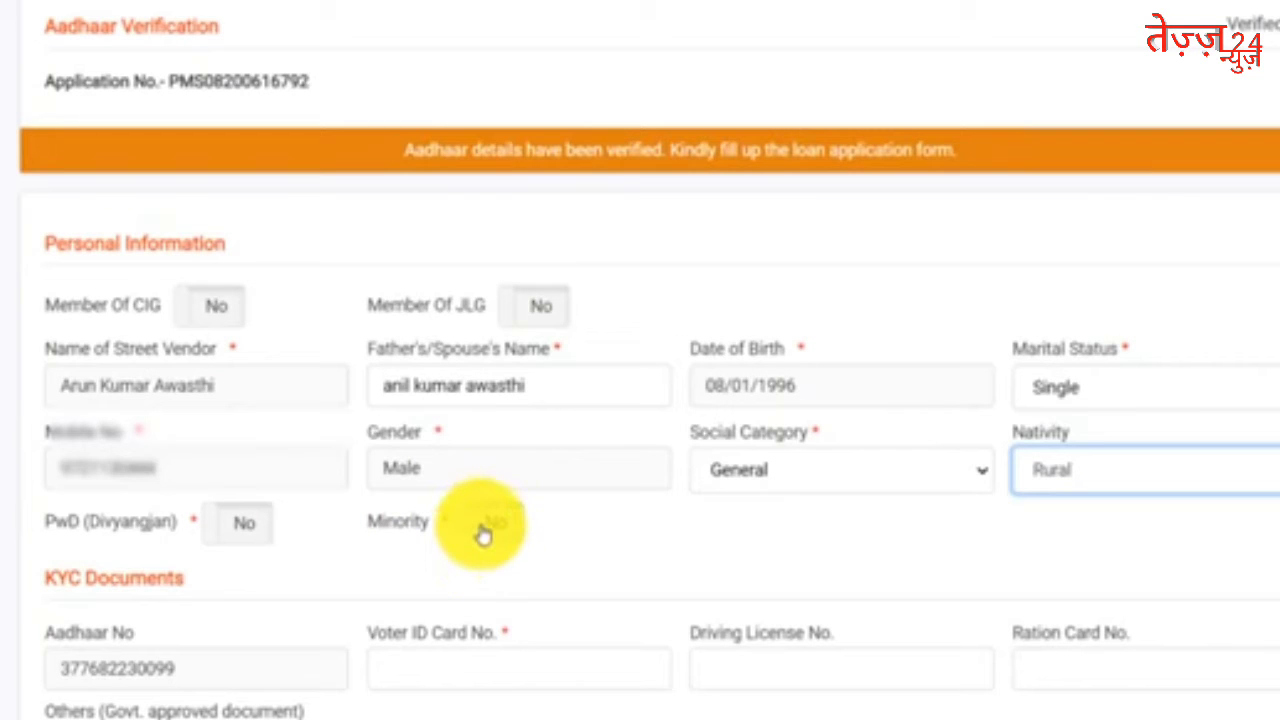
- Enter the applicant's voter ID card number in the KYC documents section
scroll(549, 533, "down", 1)
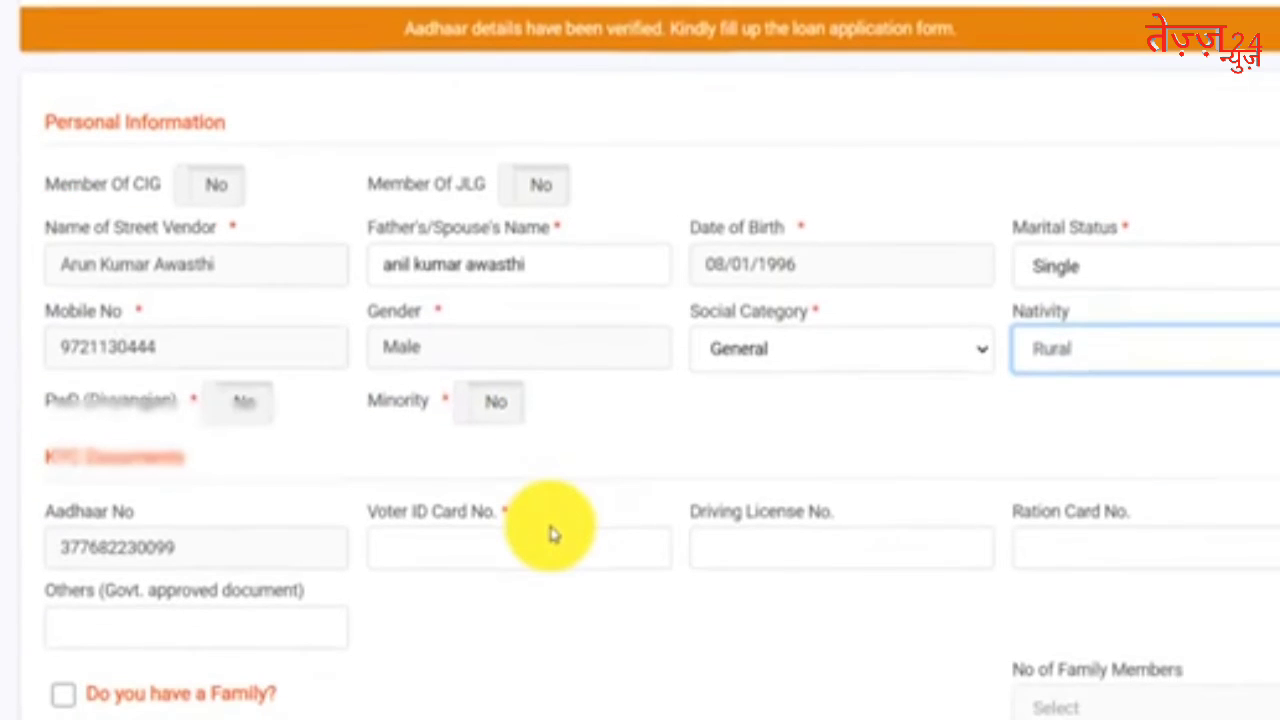
left_click(551, 525)
scroll(551, 525, "down", 1)
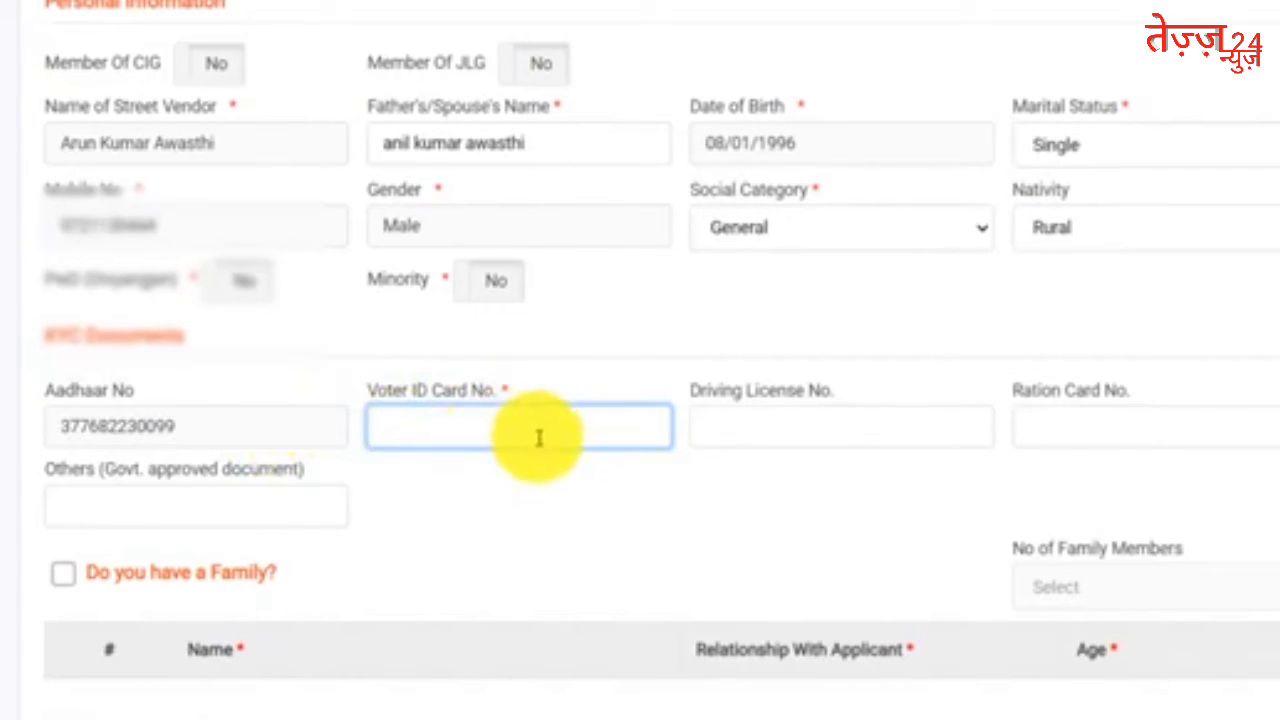
key("ctrl+v")
key("Tab")
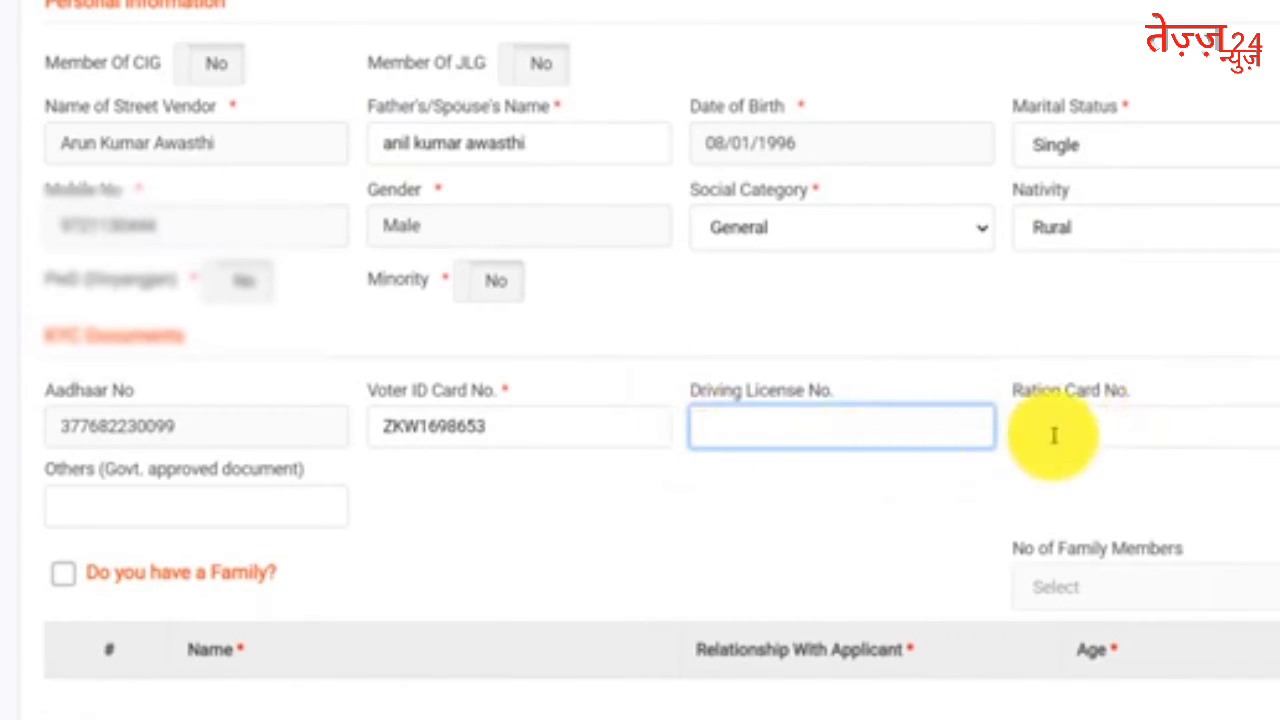
- Mark the applicant as having a family and set the number of family members to 3
scroll(409, 206, "down", 4)
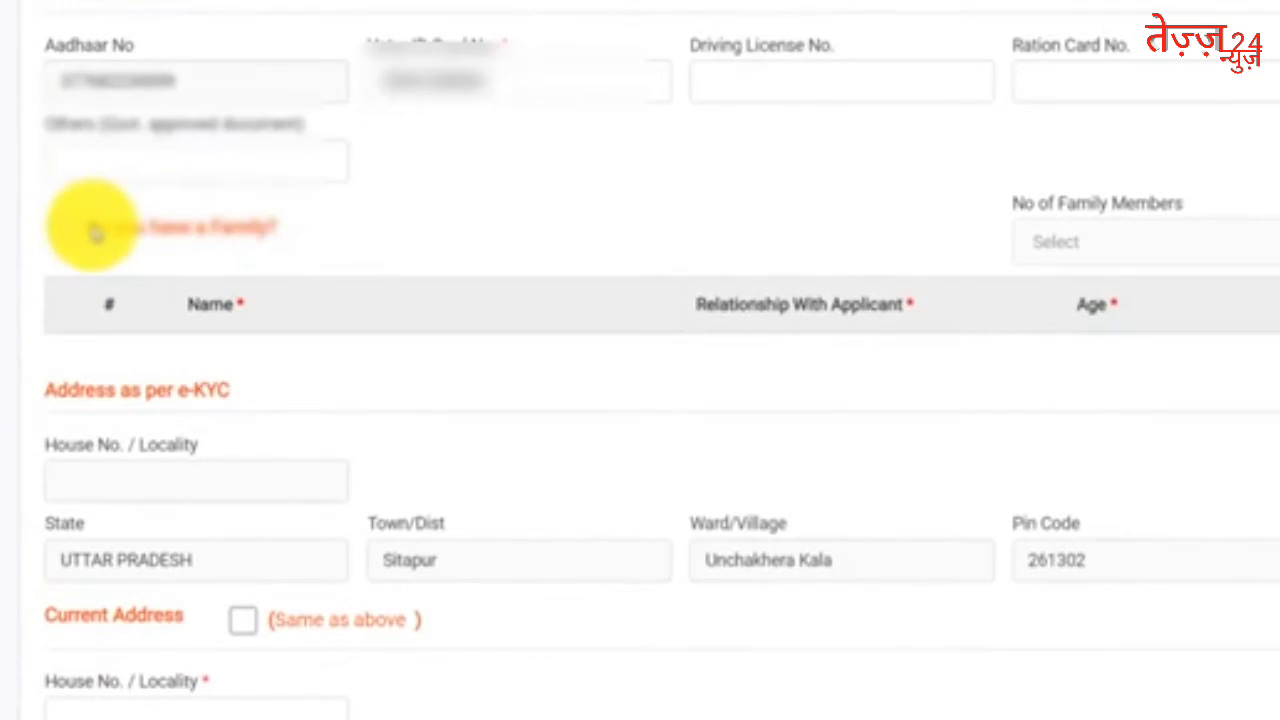
left_click(68, 238)
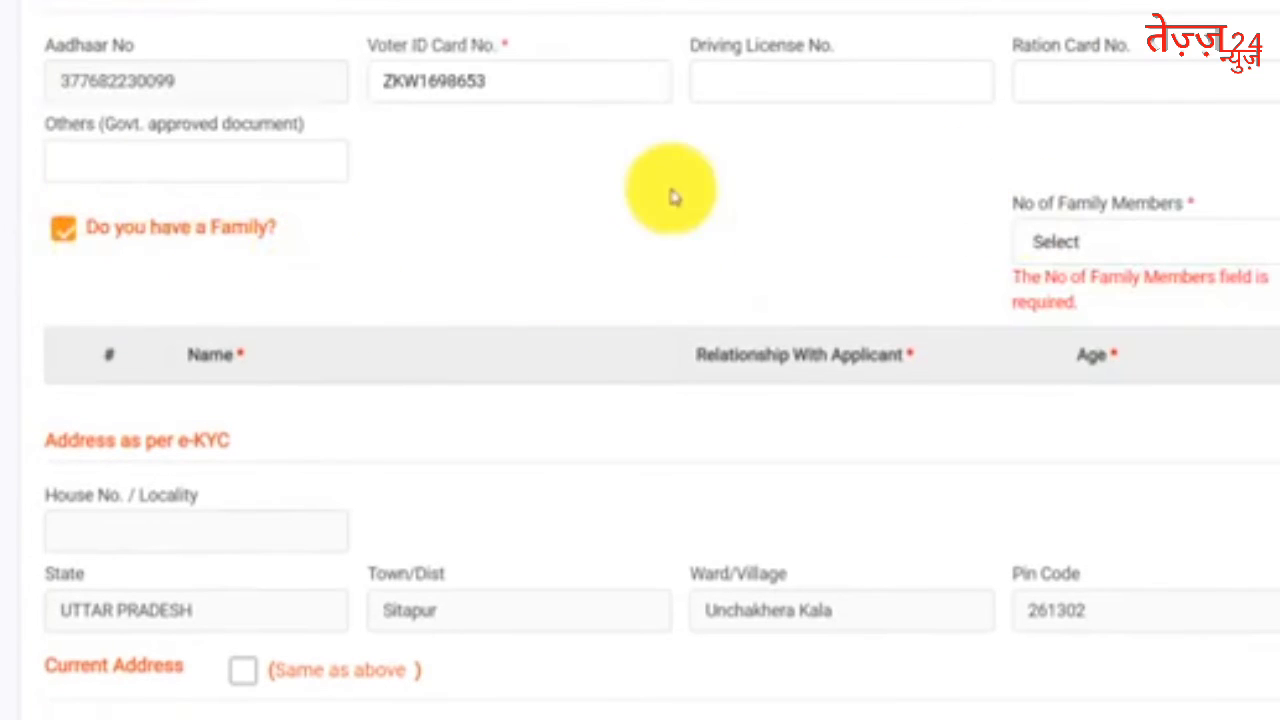
left_click(1211, 249)
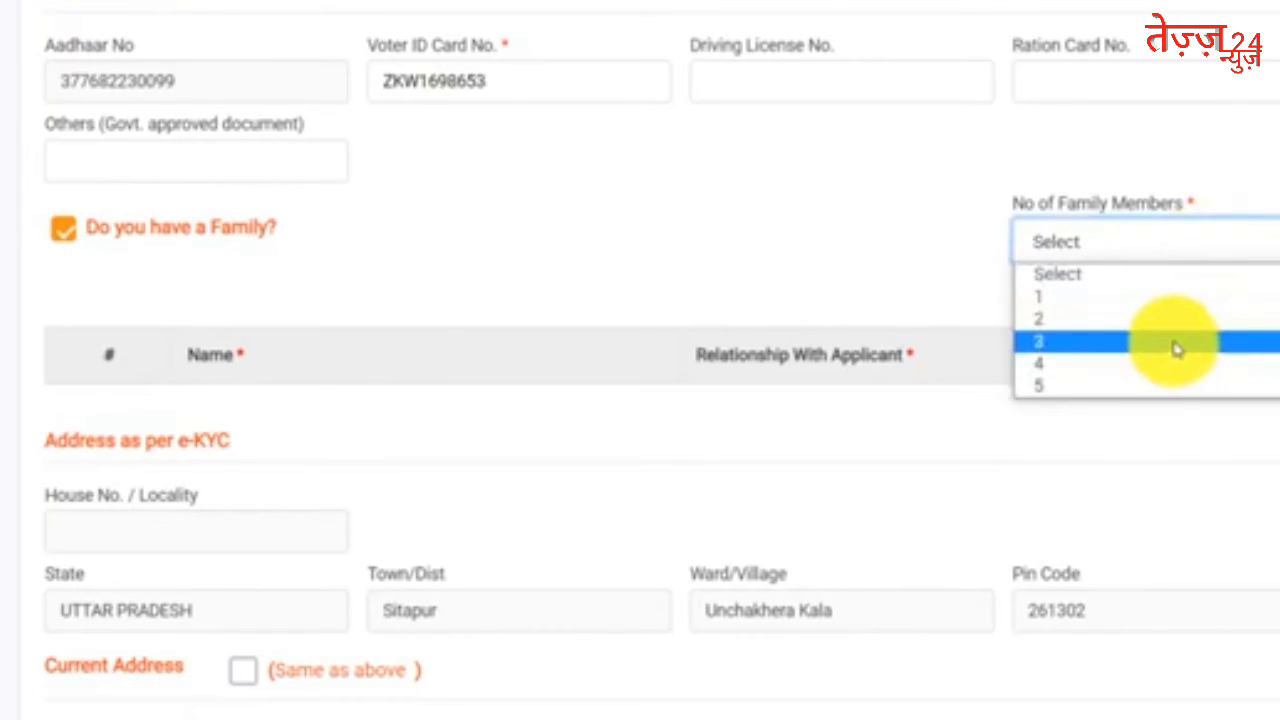
left_click(1174, 347)
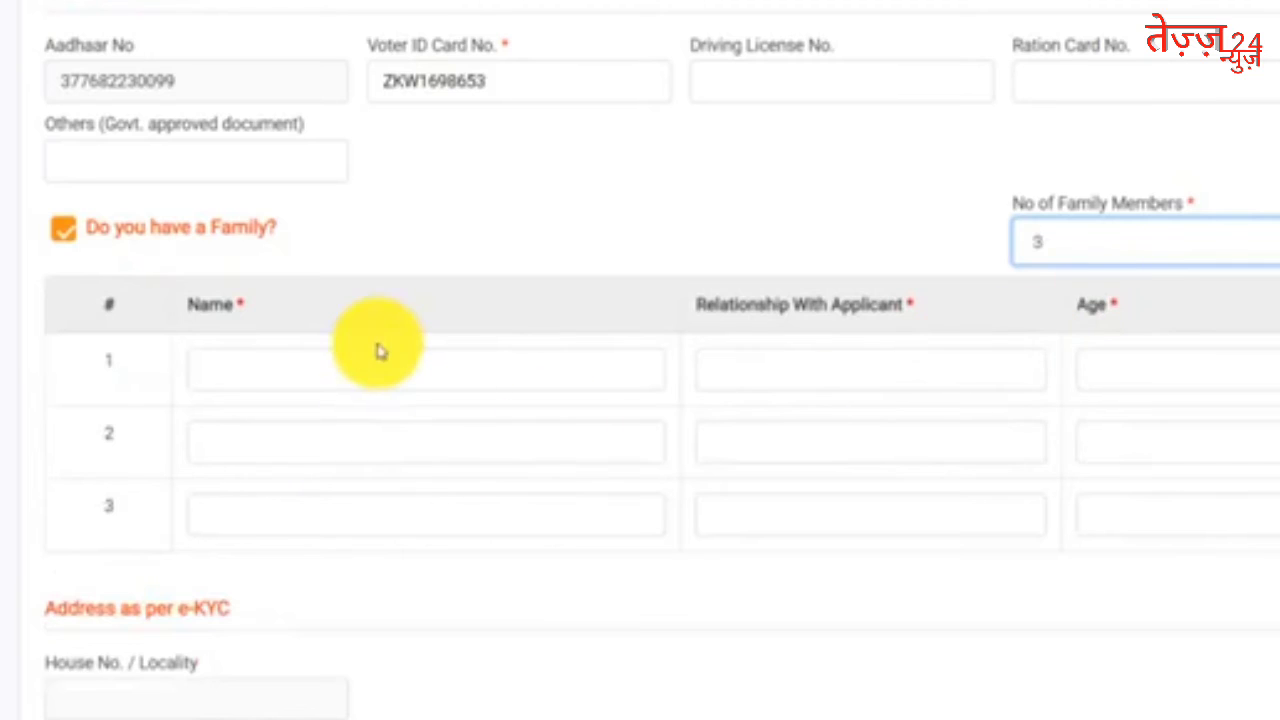
- Fill in the current address's house number and set its state to UTTAR PRADESH
scroll(390, 400, "down", 1)
scroll(406, 416, "down", 2)
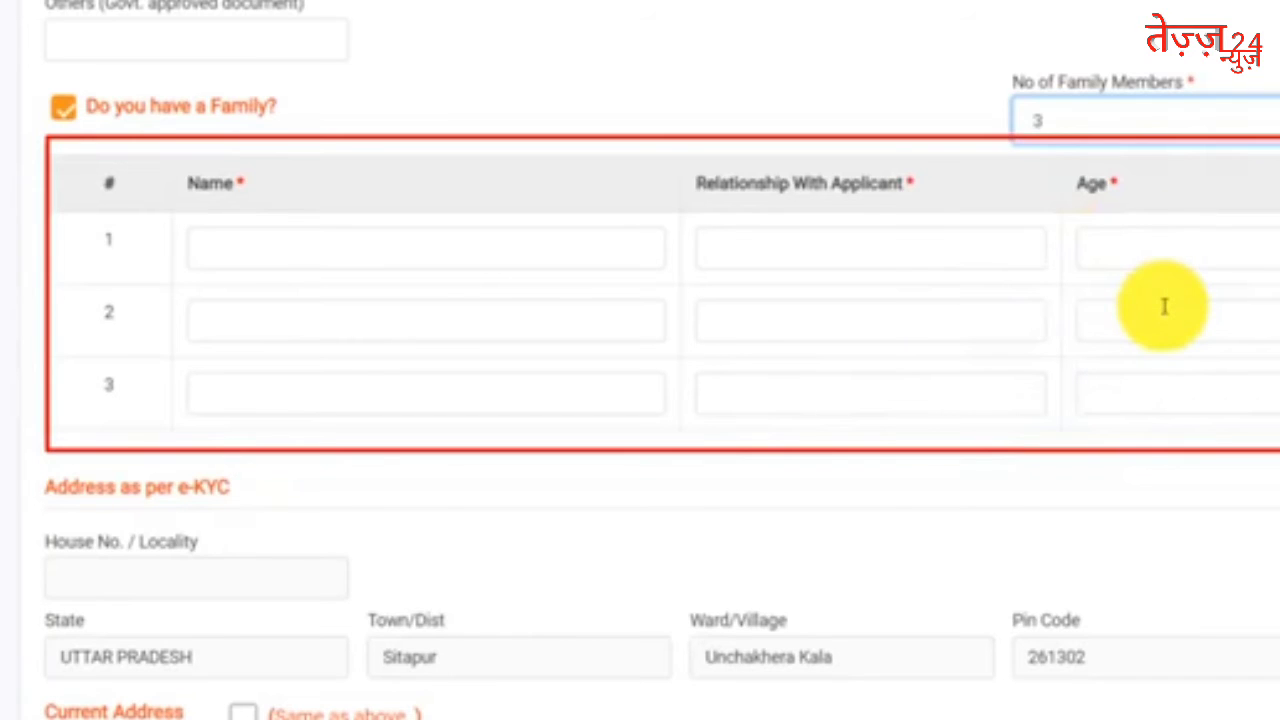
scroll(1266, 120, "down", 5)
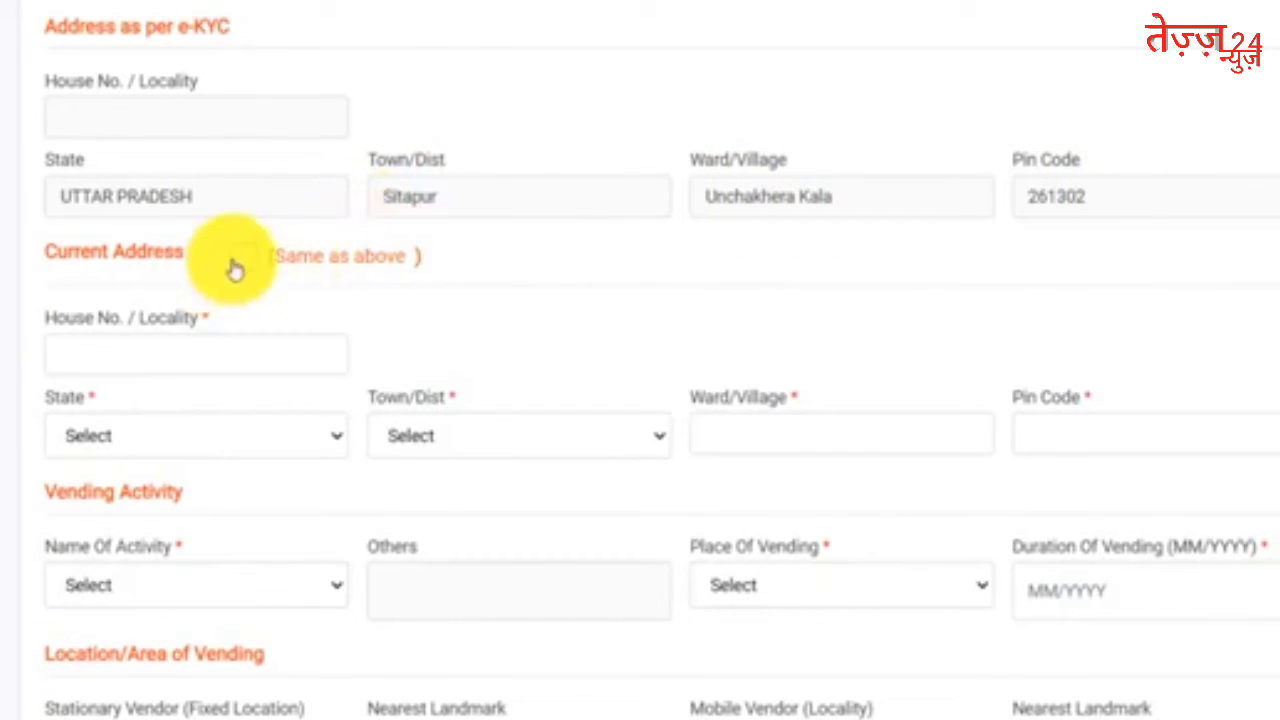
scroll(313, 280, "down", 1)
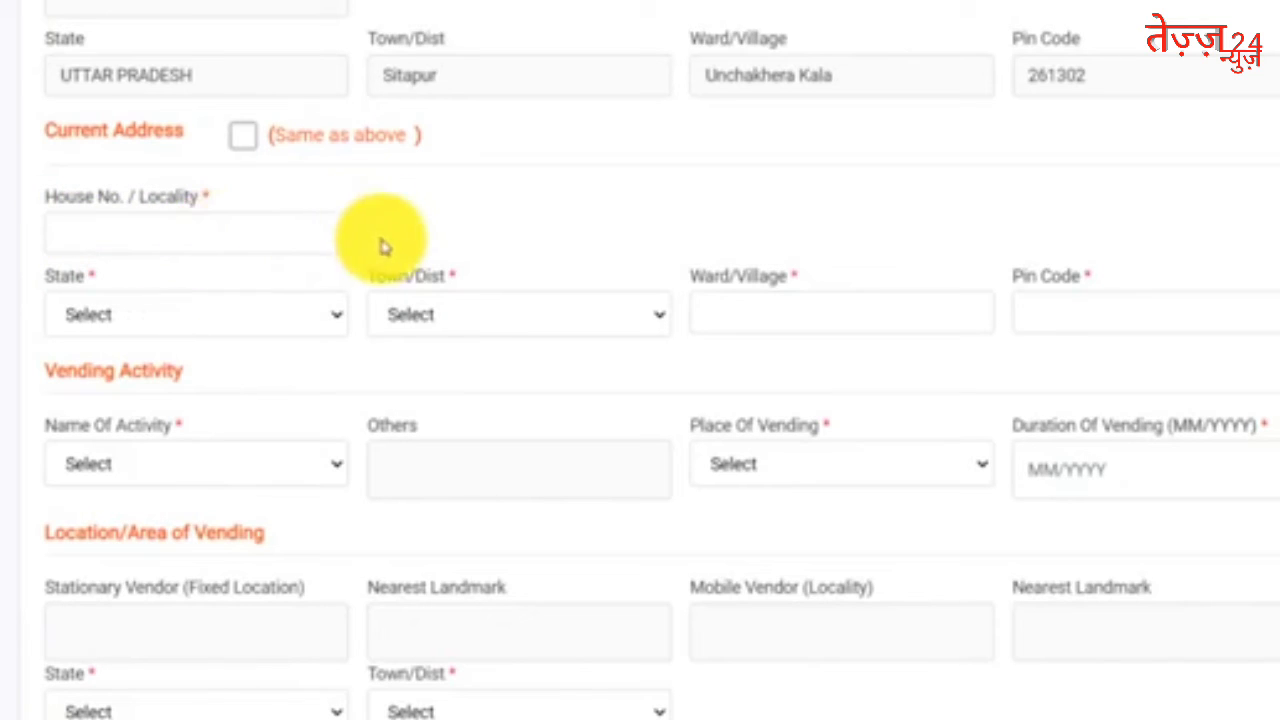
left_click(305, 238)
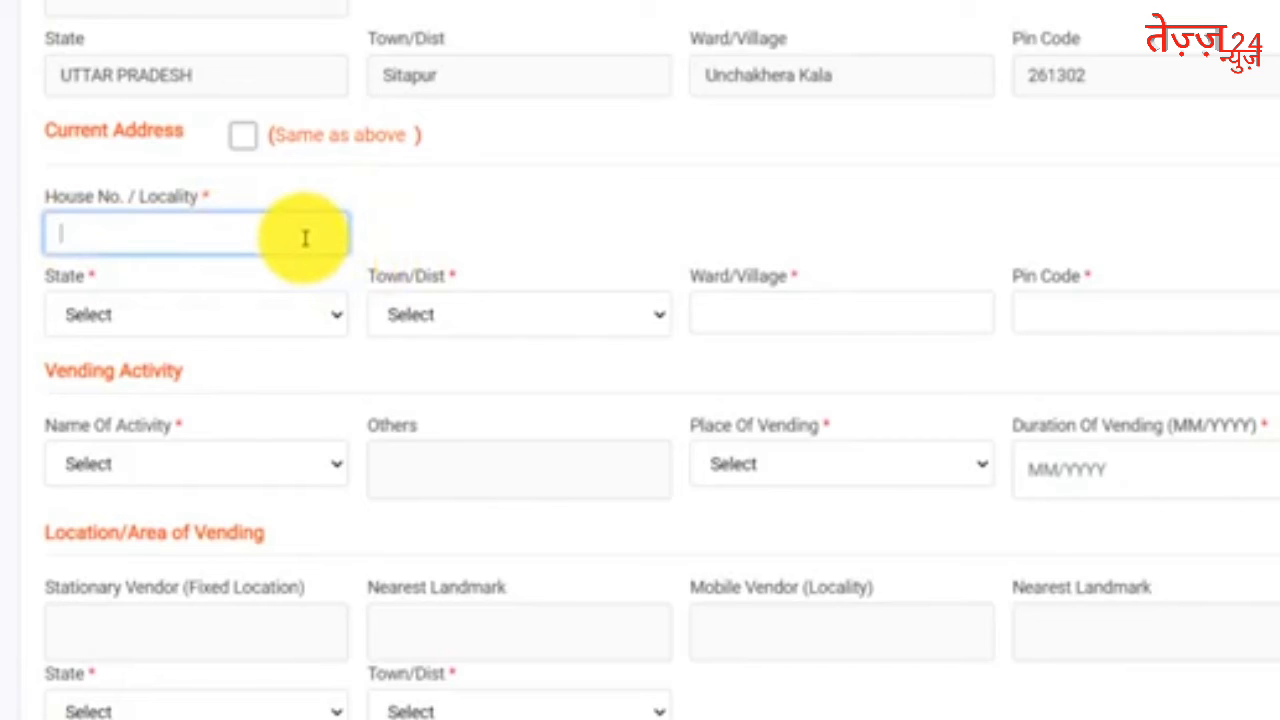
left_click(276, 312)
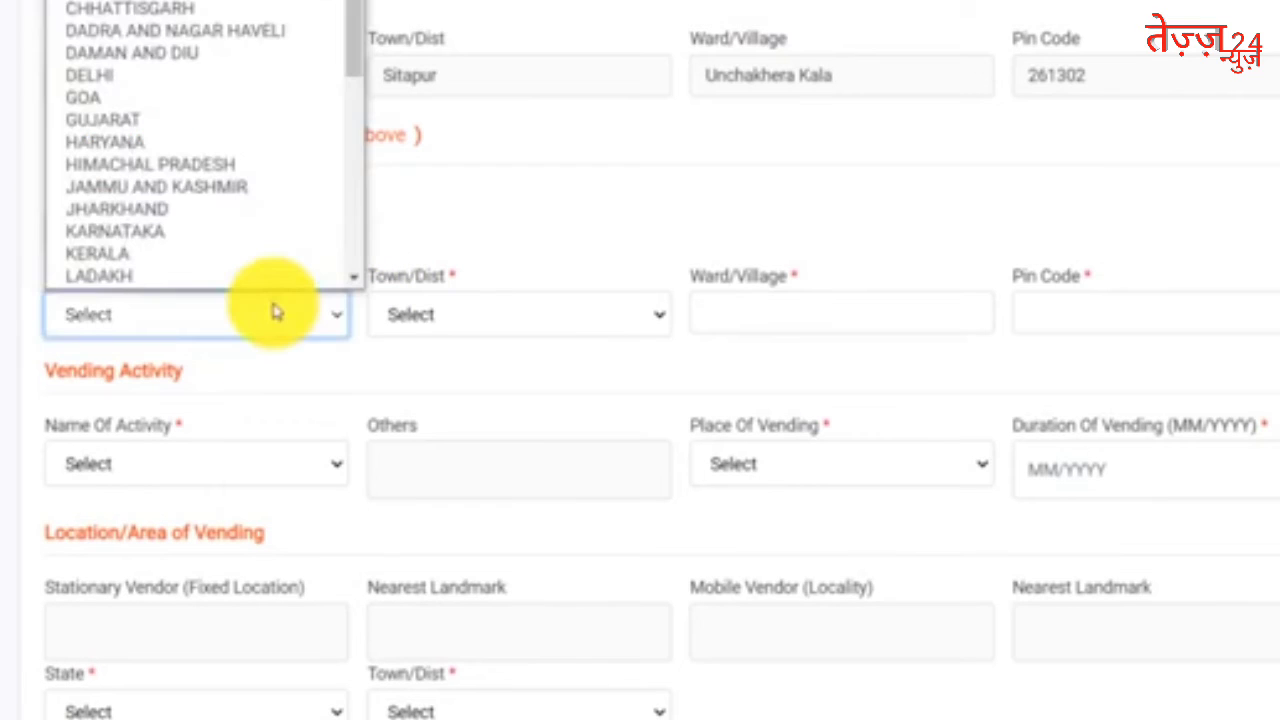
key("u")
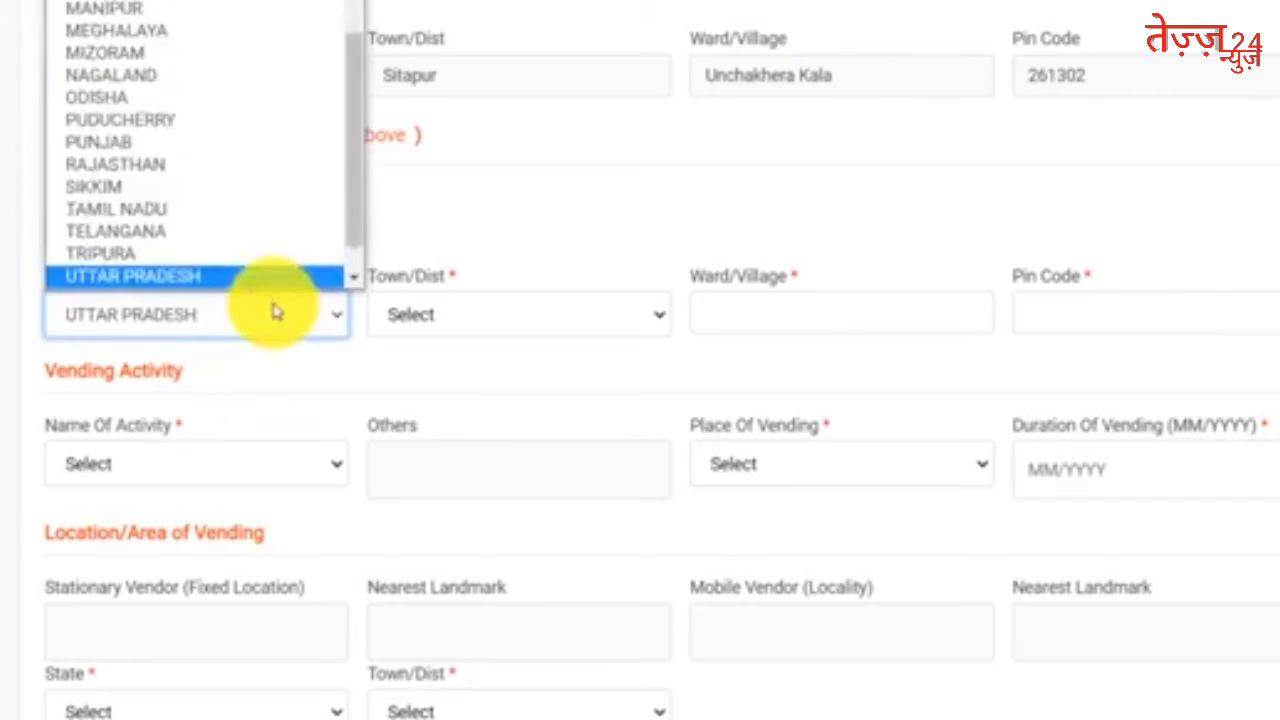
key("Return")
- Set the current address's town/district to Lucknow and fill in its ward/village and pin code
left_click(478, 314)
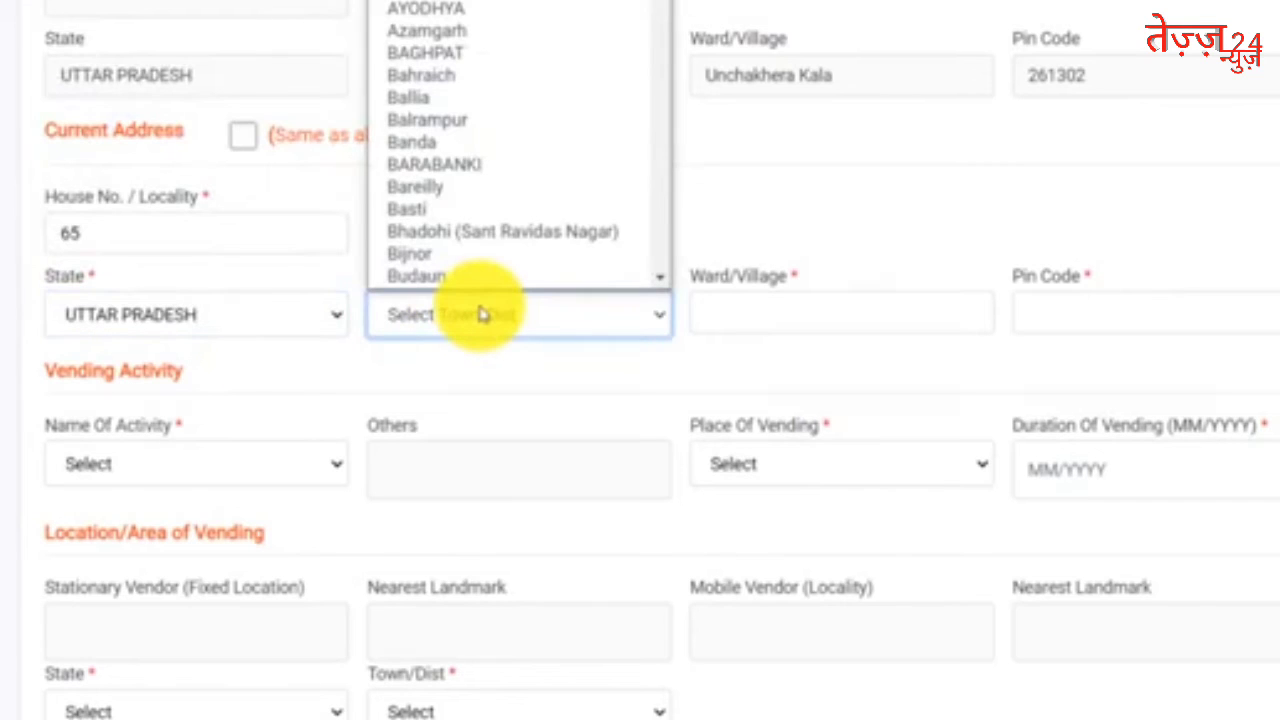
key("l")
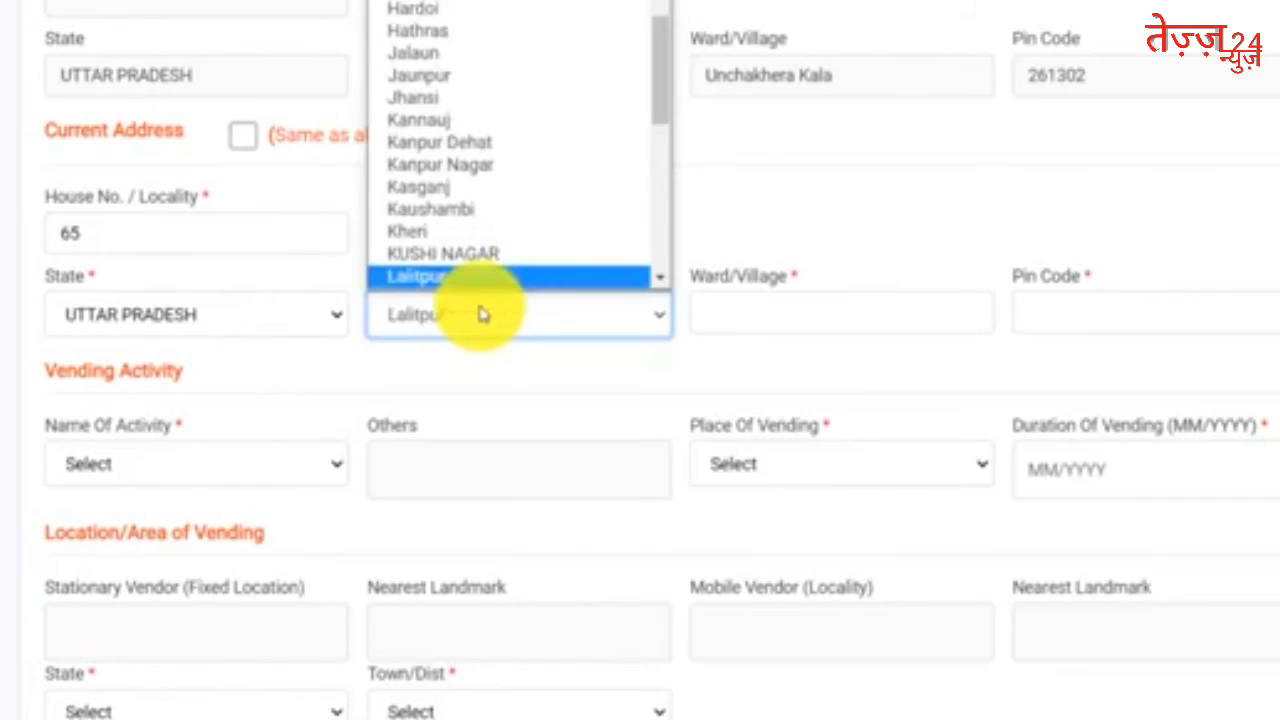
key("u")
key("Return")
left_click(814, 297)
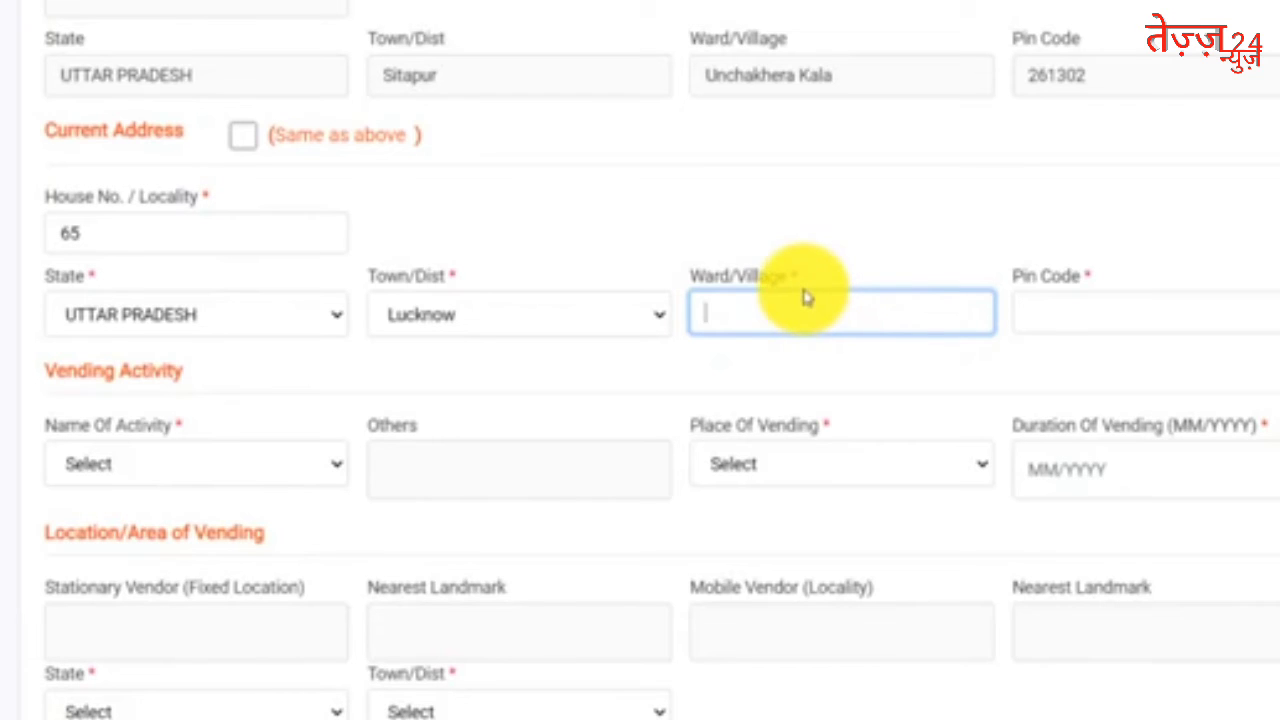
- Set the name of the vending activity to Beauty and fashion Accessories
left_click(290, 210)
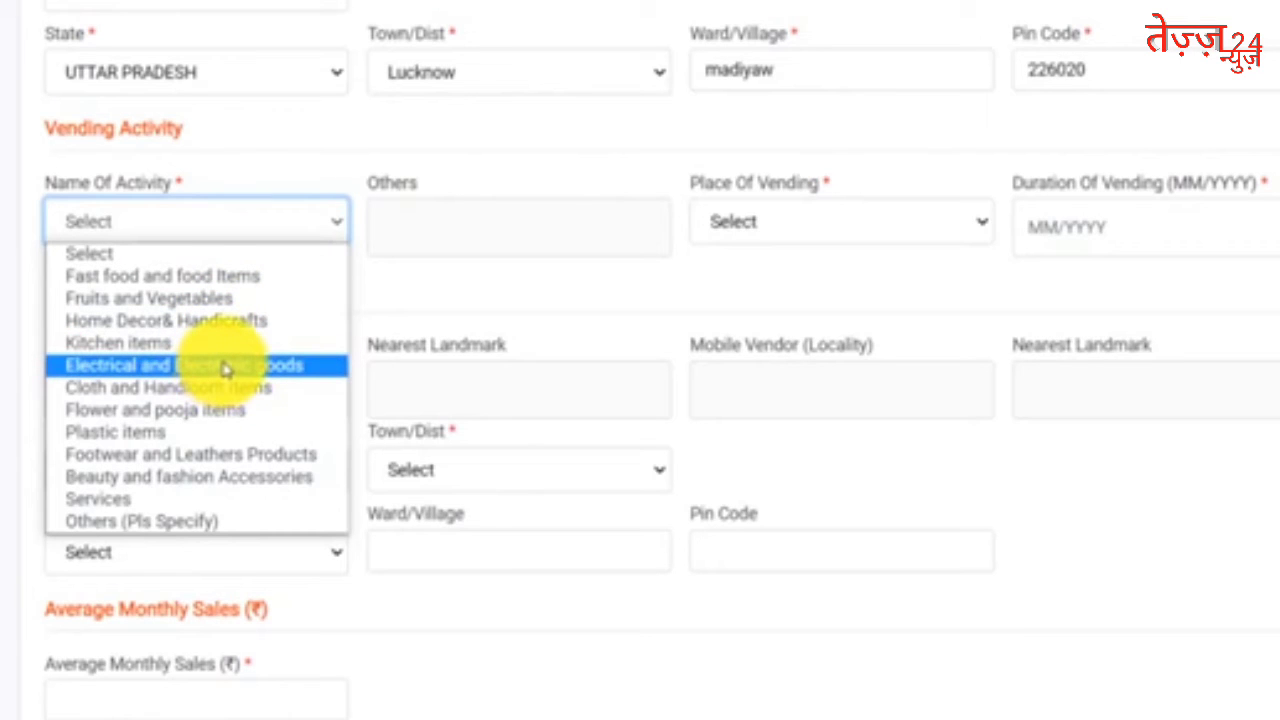
key("b")
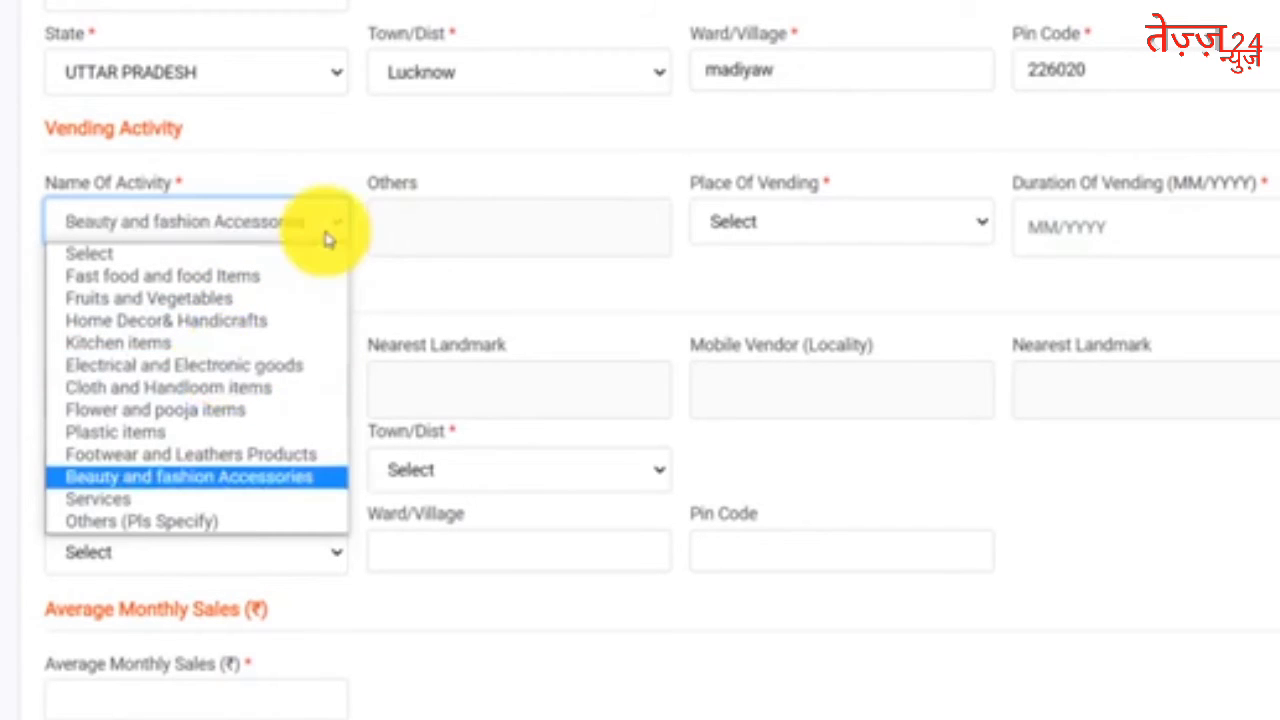
left_click(246, 485)
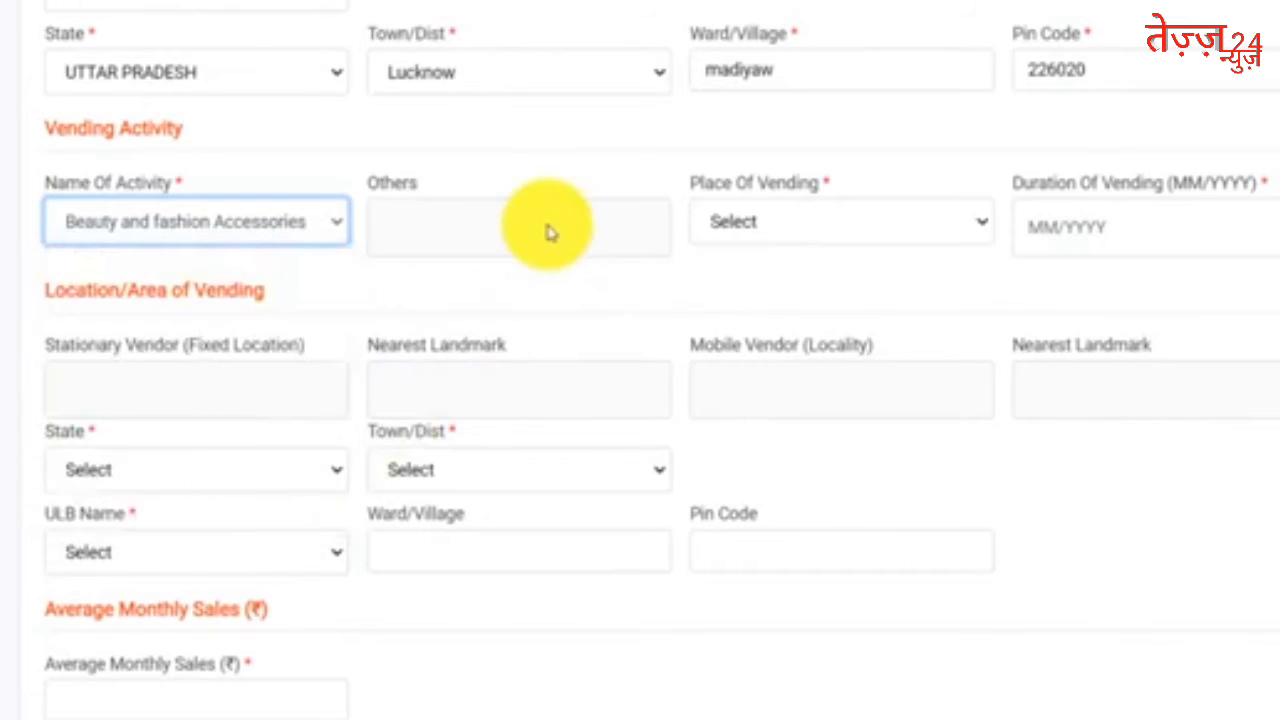
- Set the place of vending to Fixed Location and the duration of vending to 03/2020
left_click(848, 193)
left_click(875, 232)
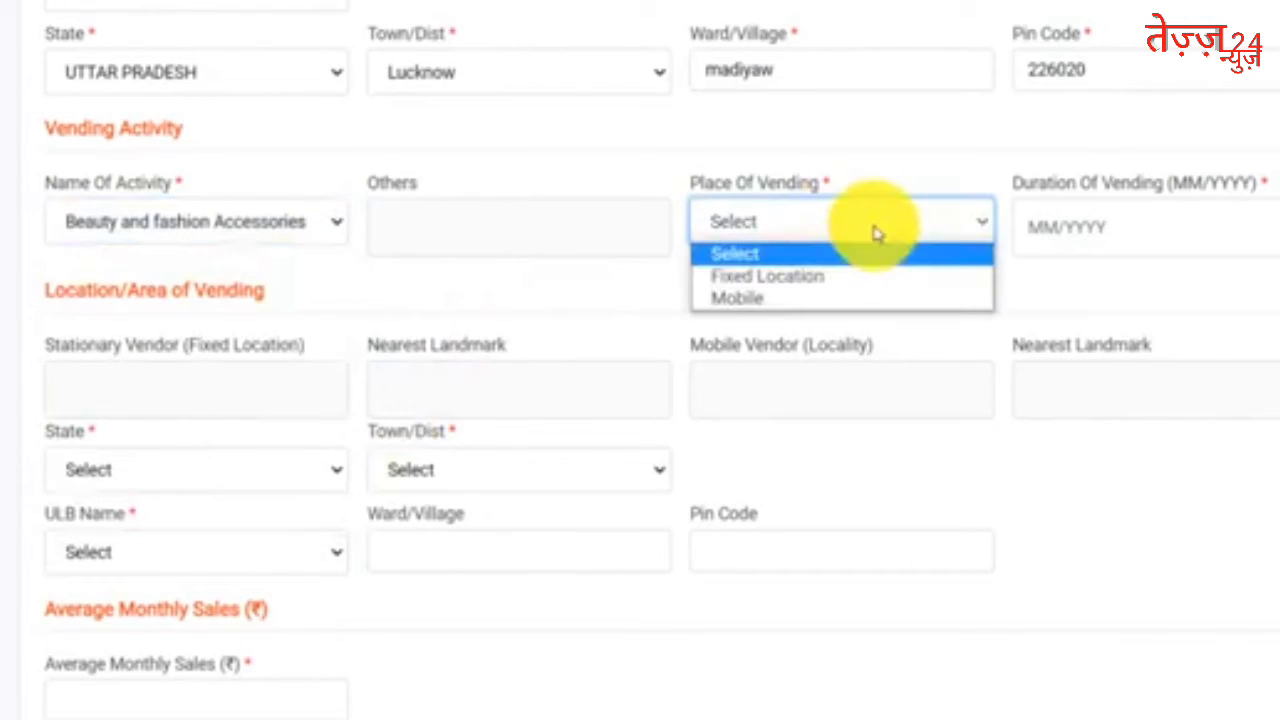
left_click(838, 281)
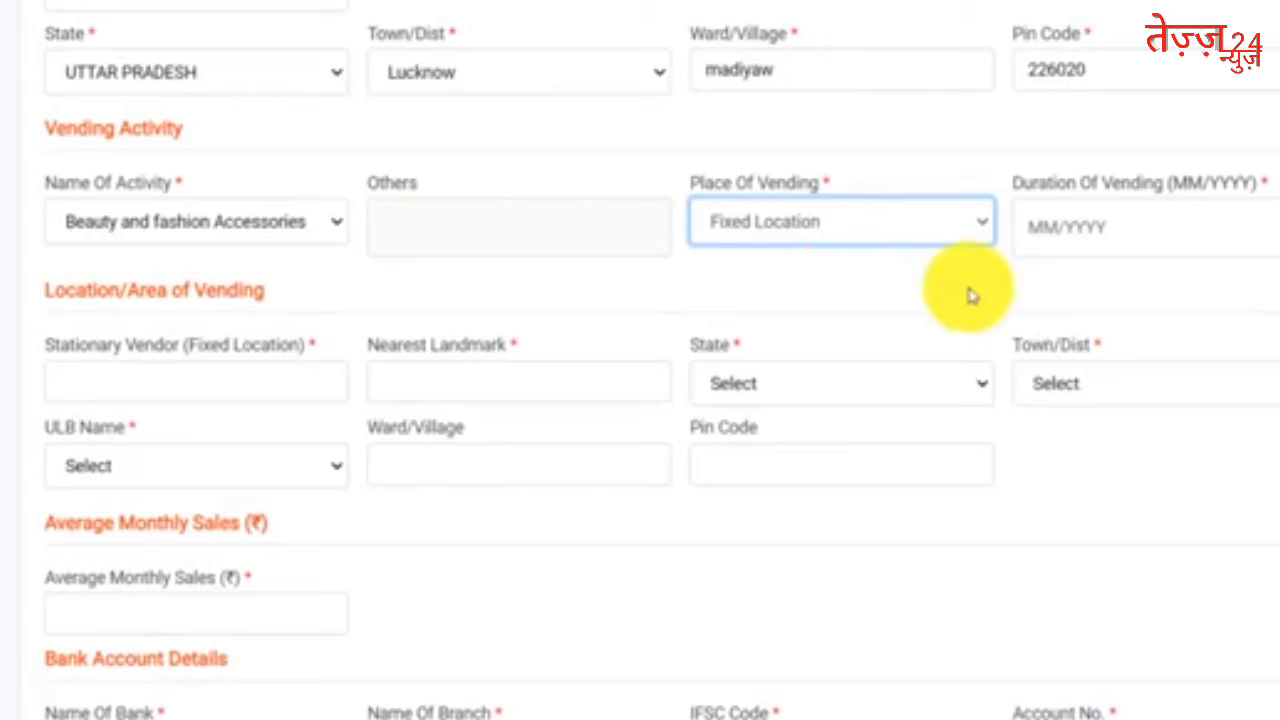
left_click(1190, 236)
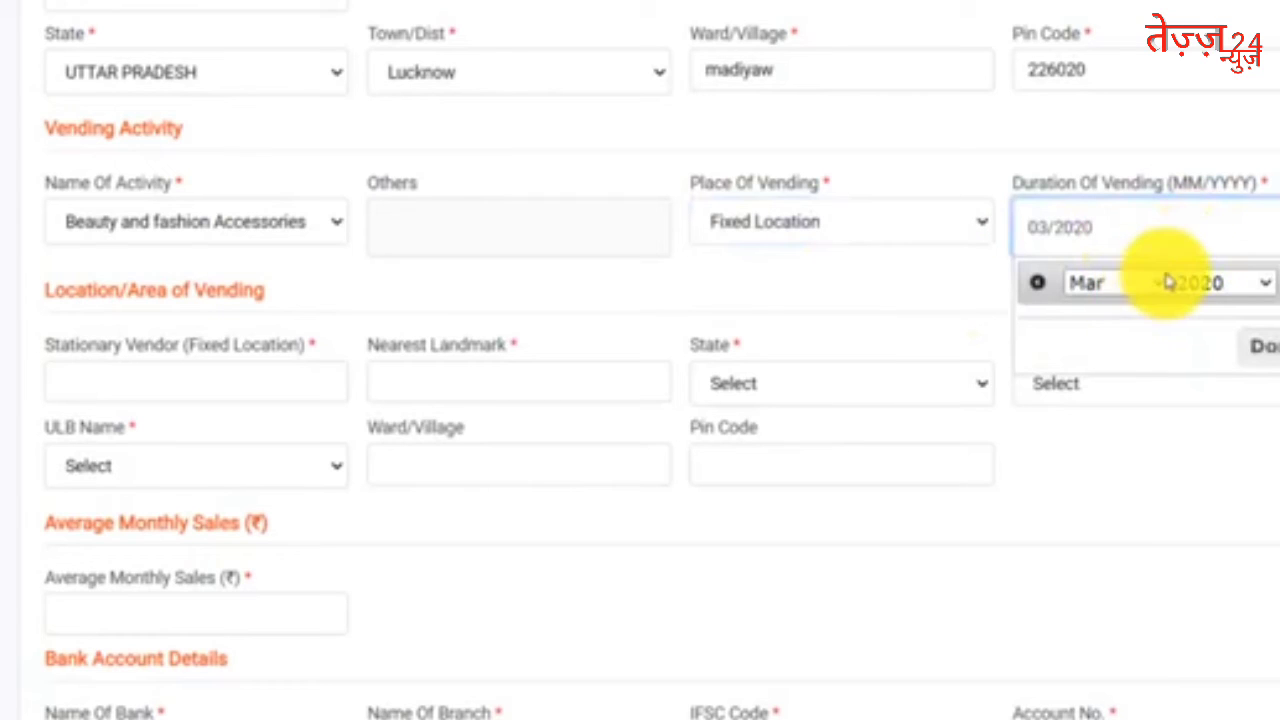
left_click(1258, 345)
- Fill in the stationary vendor's fixed location and enter "hp petrol pum" as the nearest landmark
left_click(223, 386)
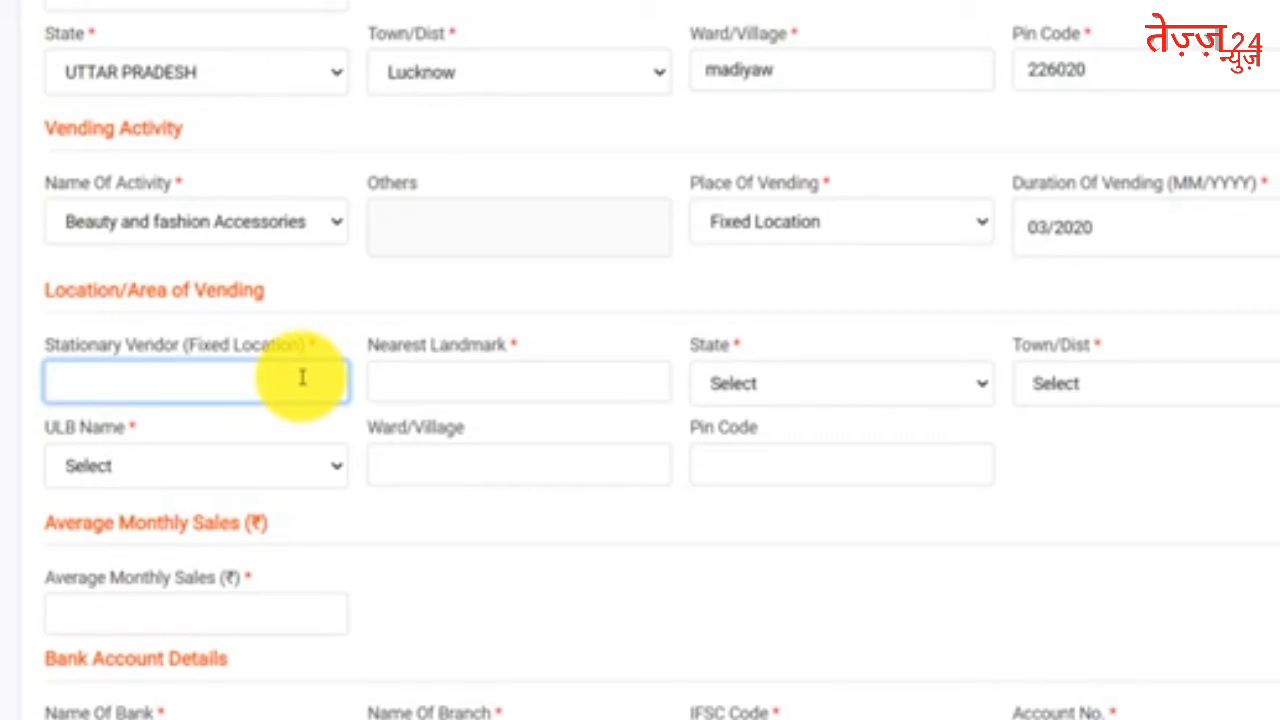
type("sitapur rod madiyav")
key("Tab")
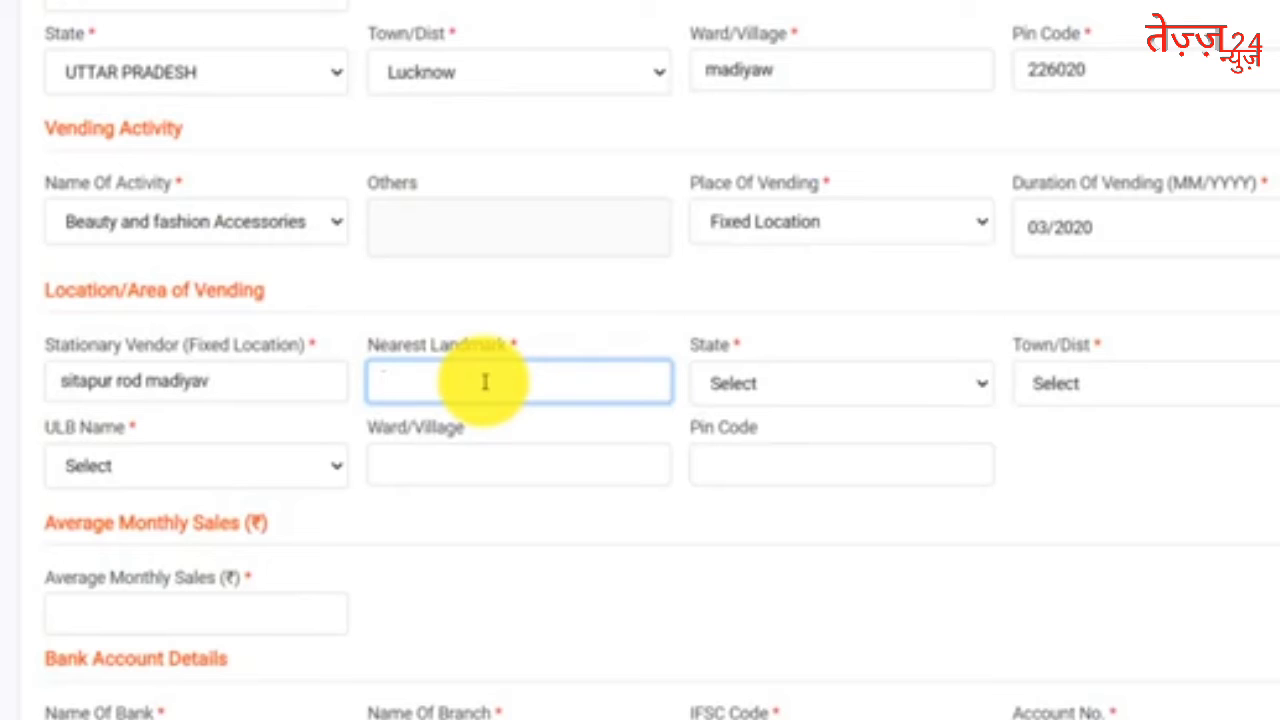
type("hp petrol pum")
- Set the vending location's state to UTTAR PRADESH and its town/district to Lucknow
key("Tab")
key("u")
key("alt+Down")
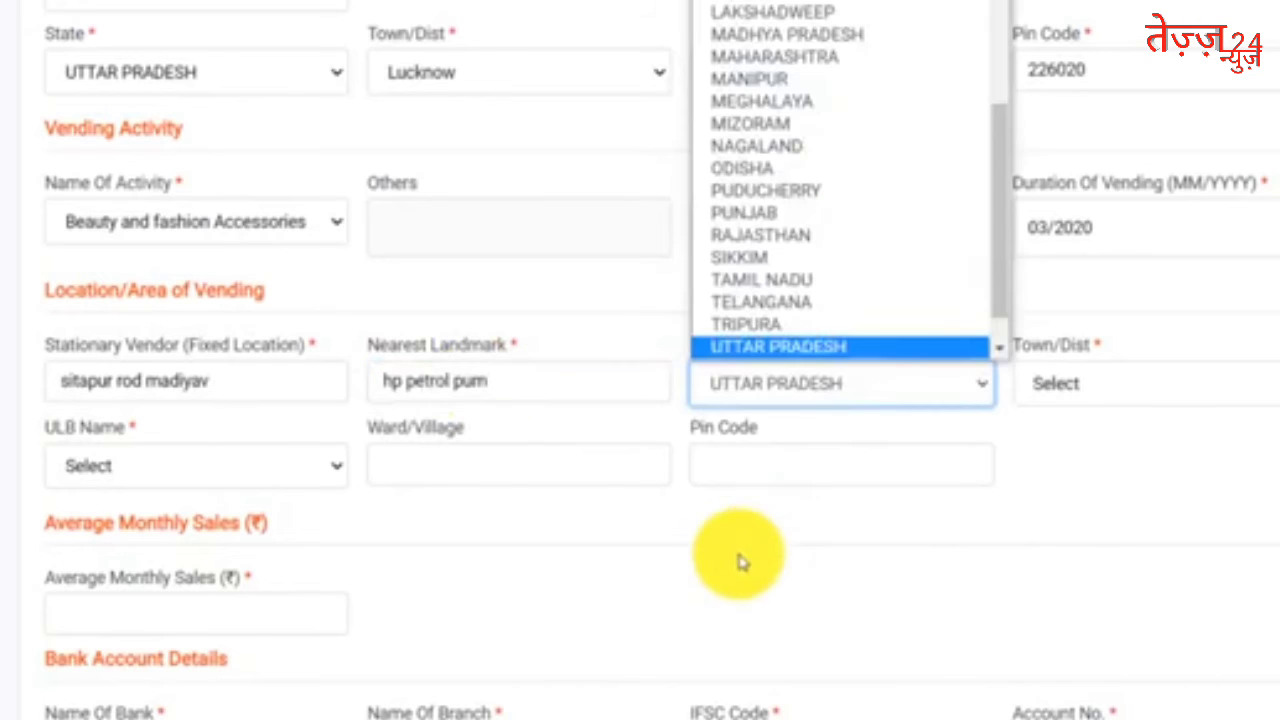
scroll(882, 356, "down", 1)
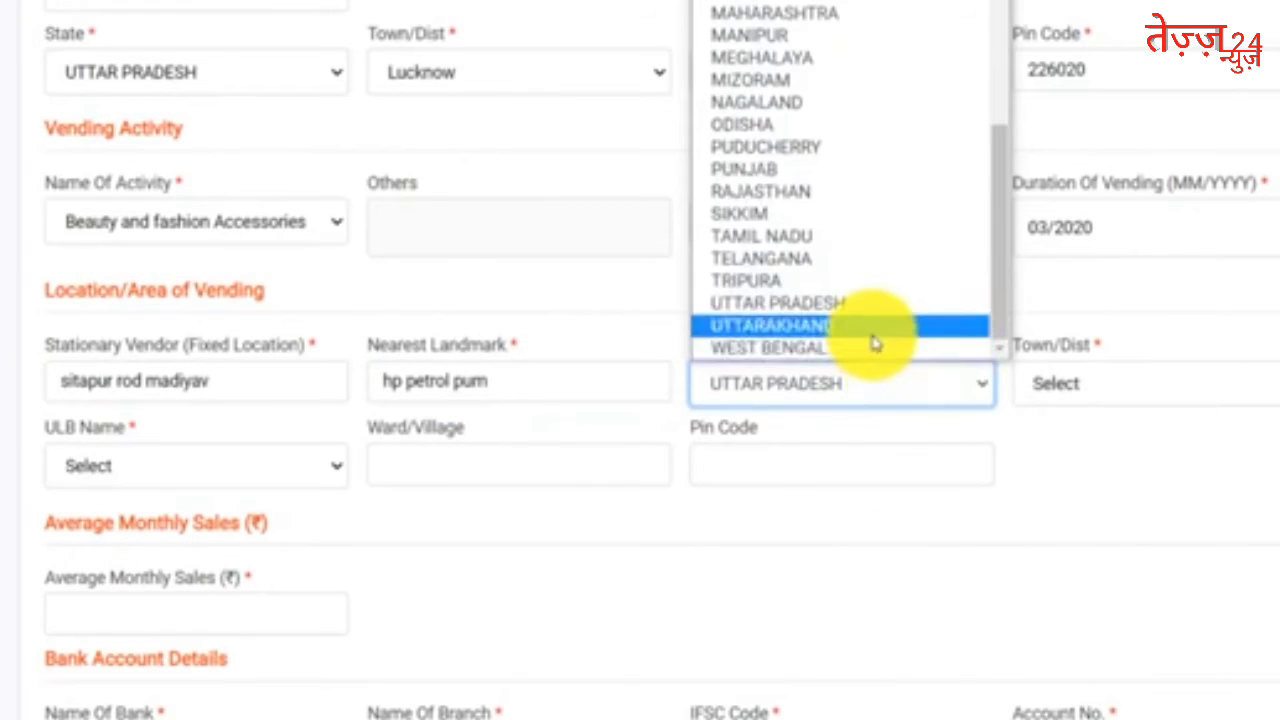
key("Up")
key("Return")
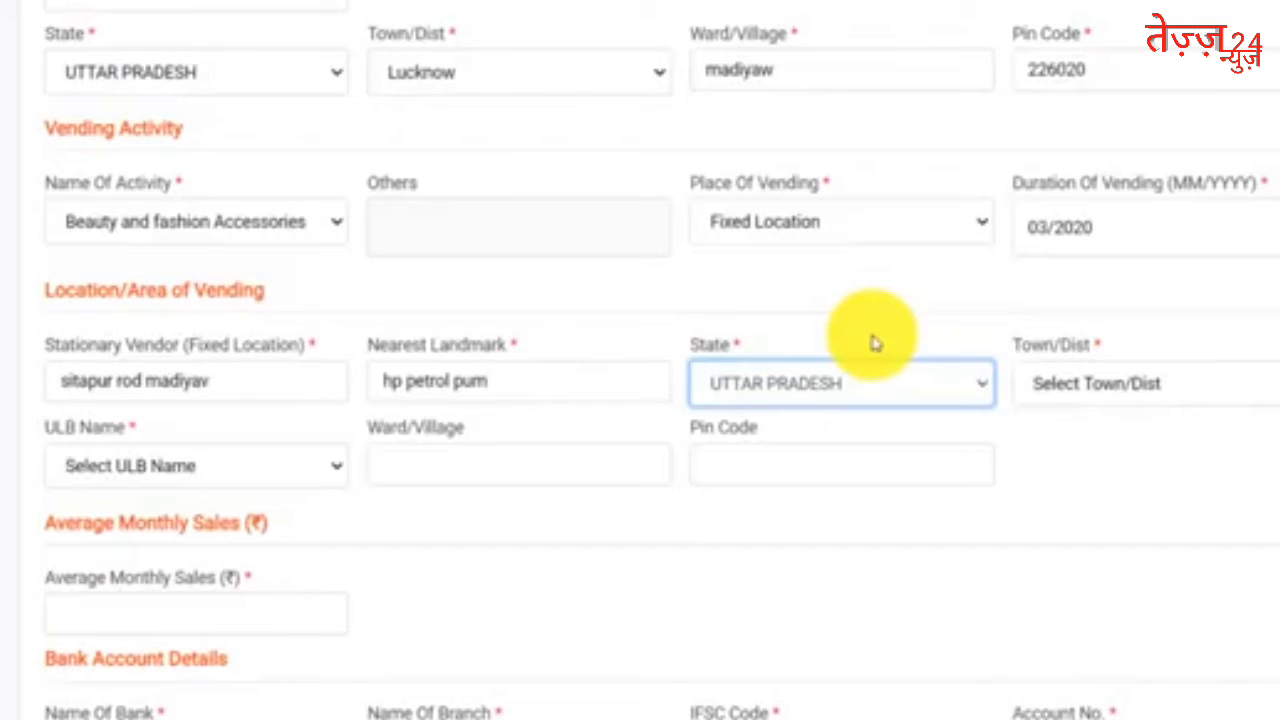
left_click(1153, 391)
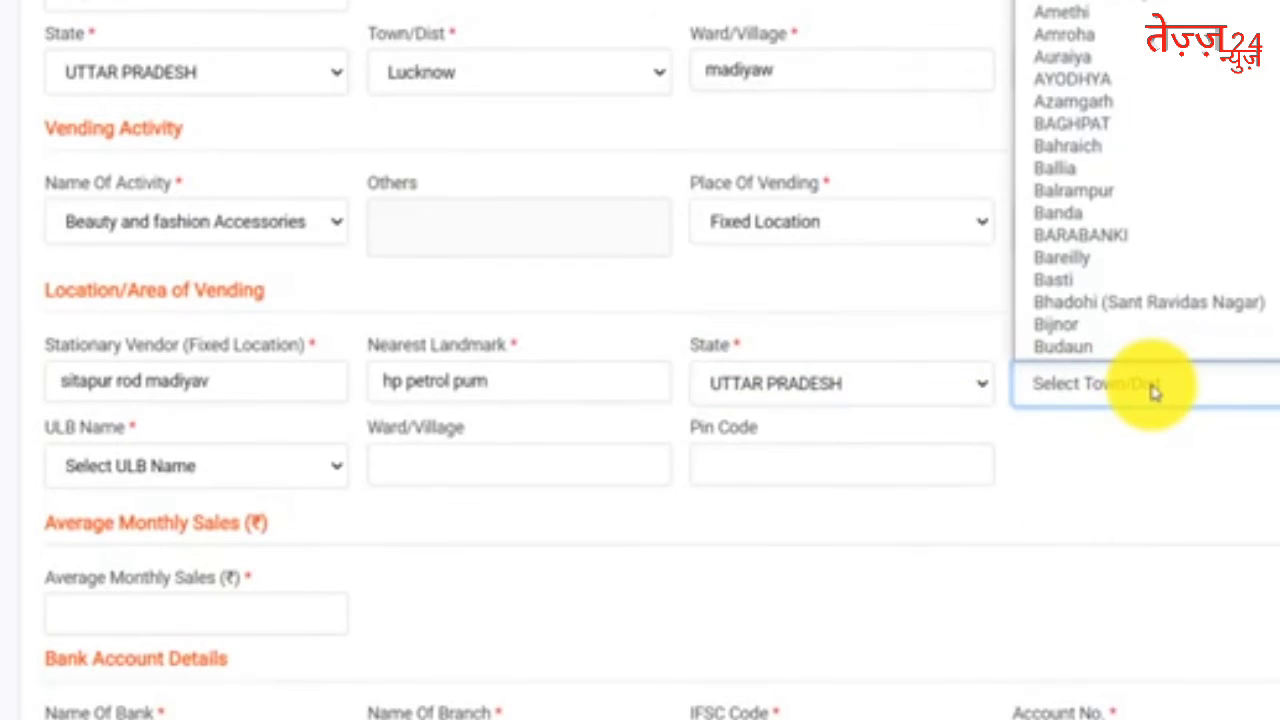
type("lu")
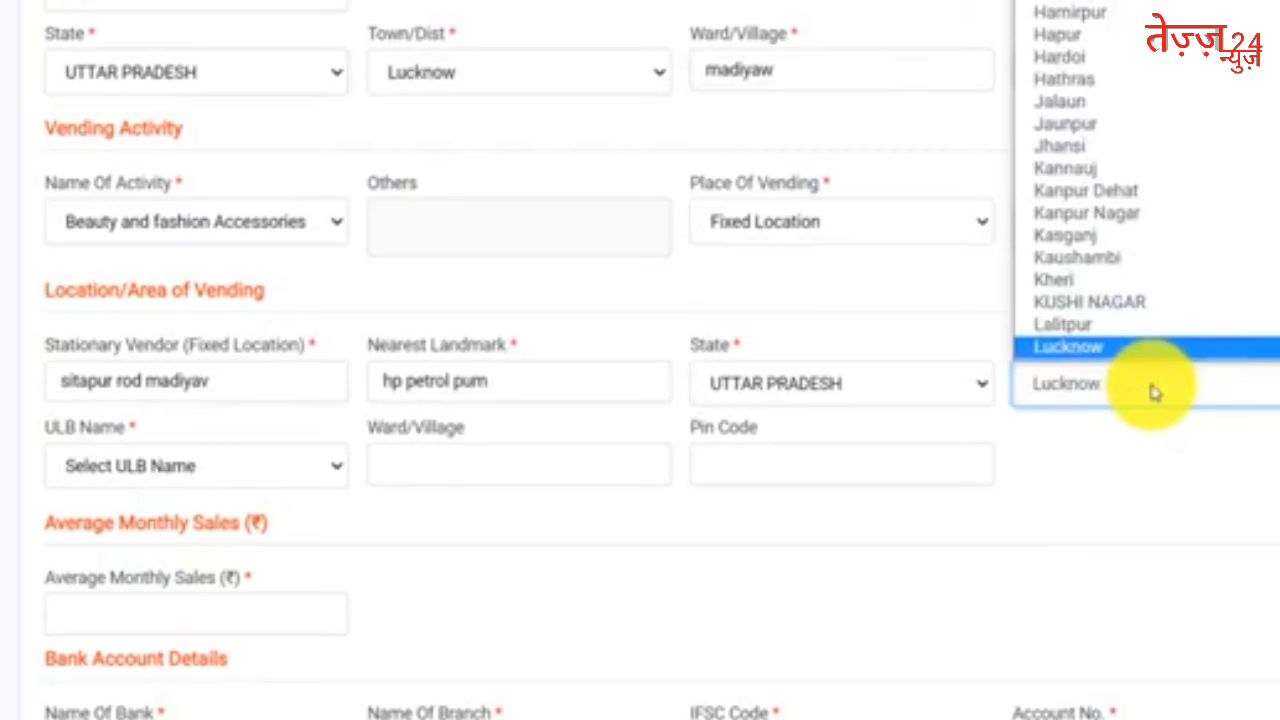
key("Return")
- Select Lucknow Municipal Corporations as the ULB name for the vending location
left_click(265, 468)
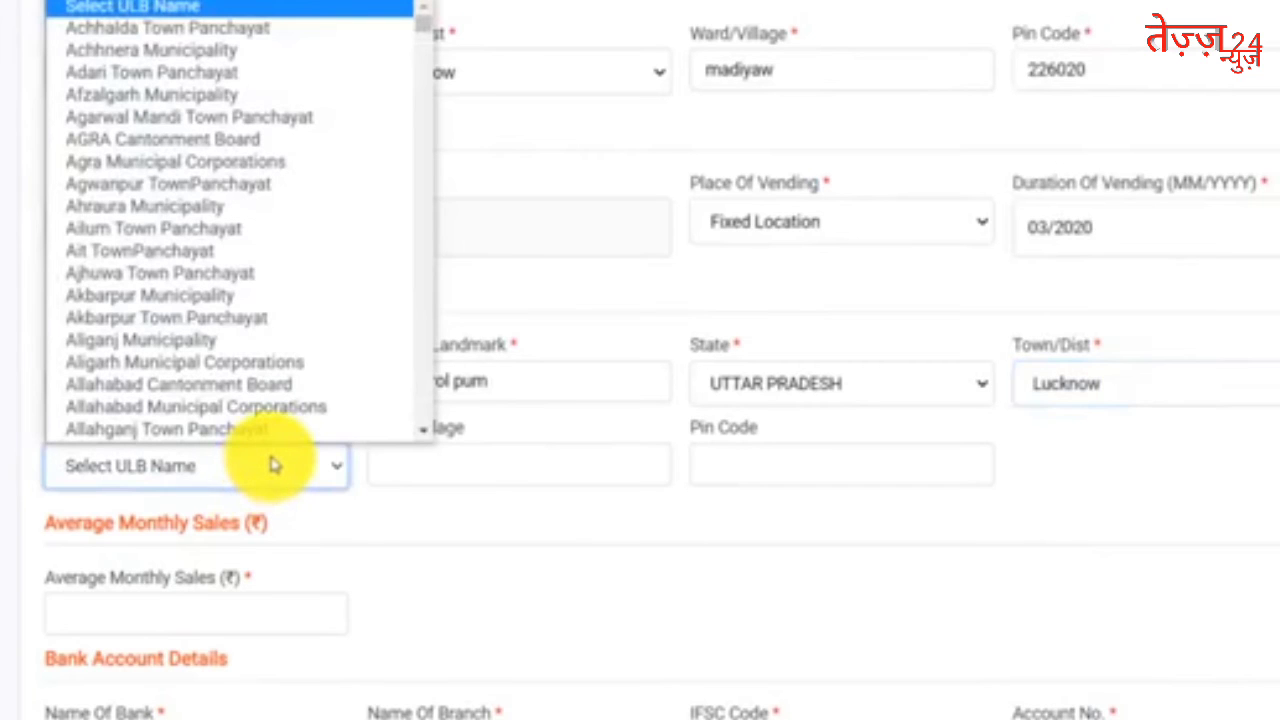
type("lu")
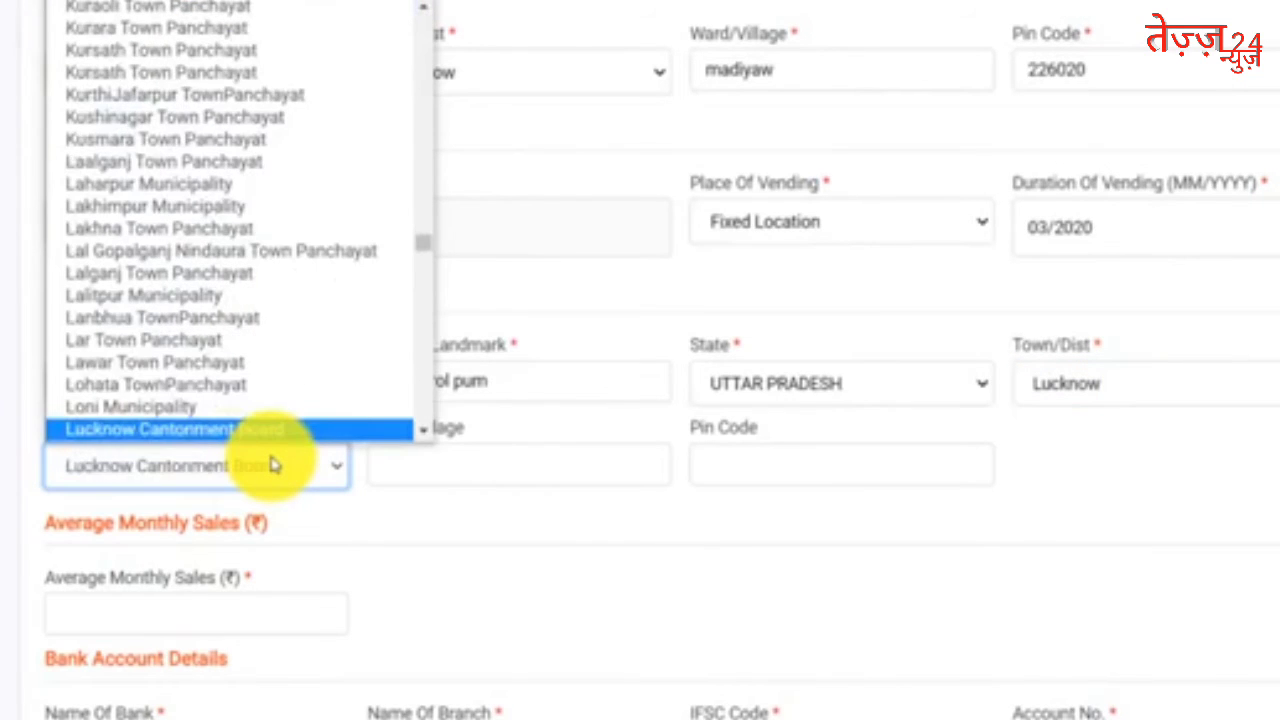
scroll(325, 408, "down", 1)
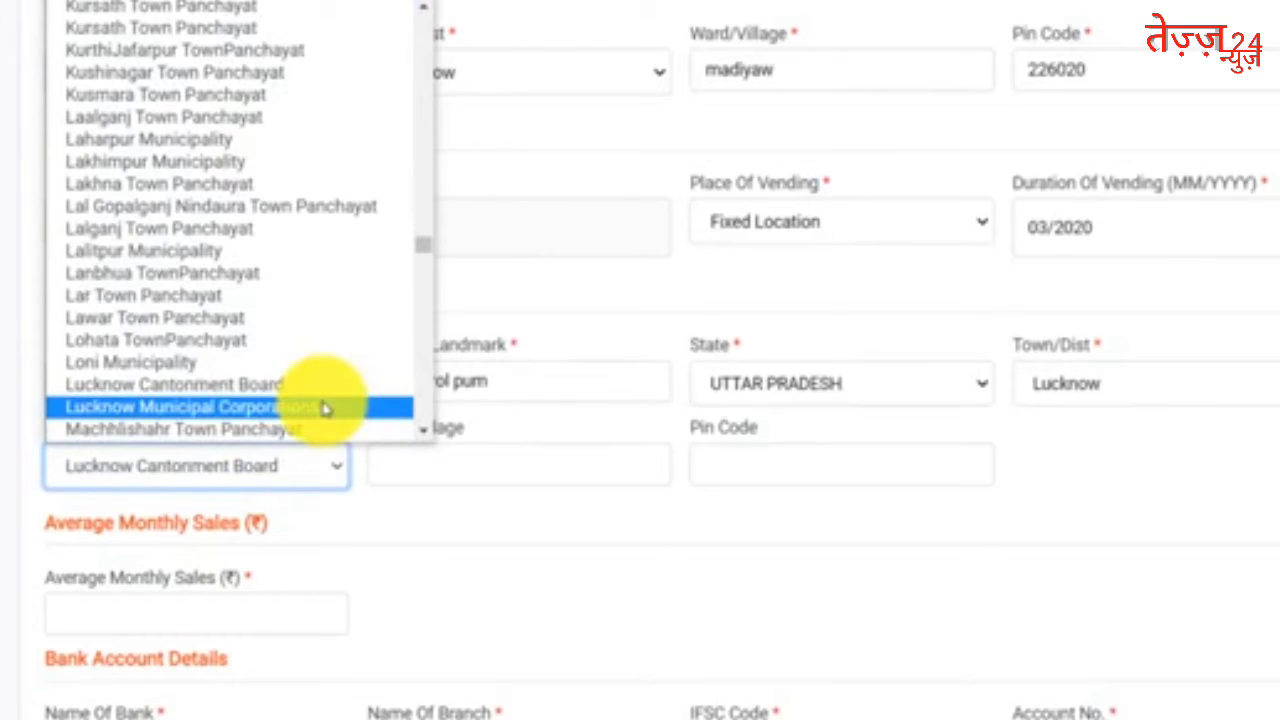
left_click(325, 408)
- Fill in the ward/village and pin code of the vending location
left_click(451, 463)
type("madiya")
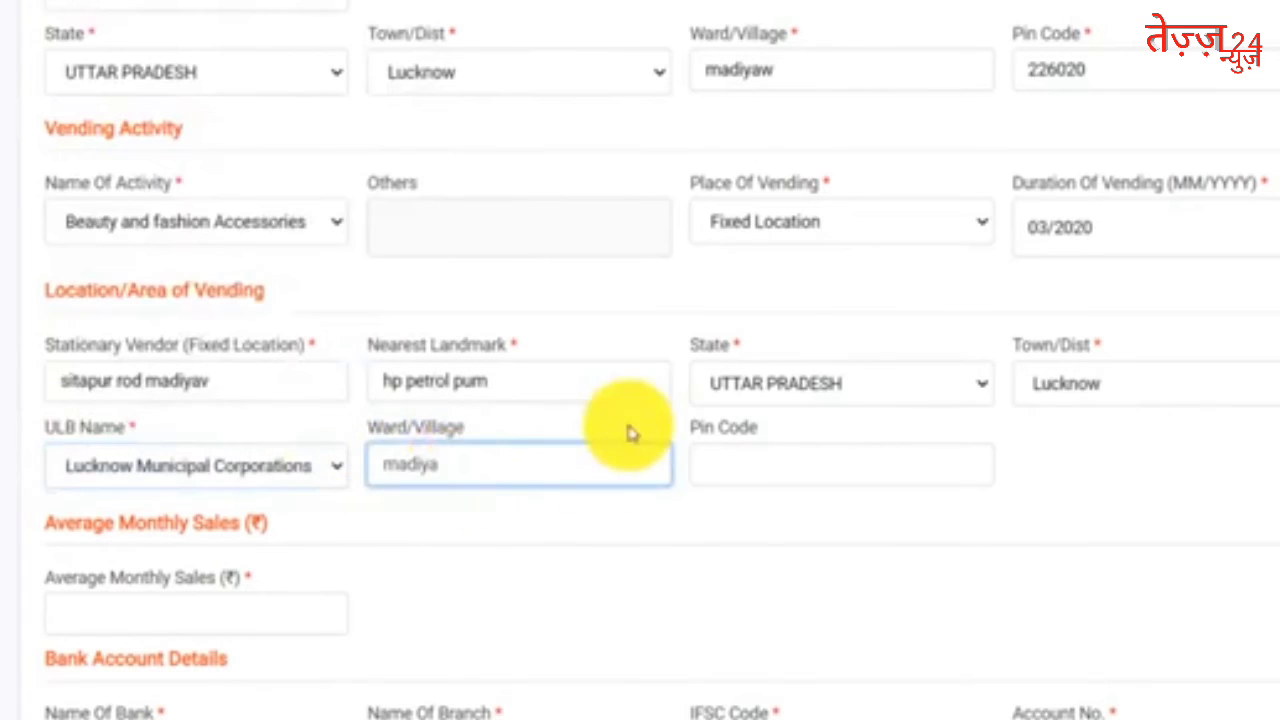
left_click(802, 459)
type("22")
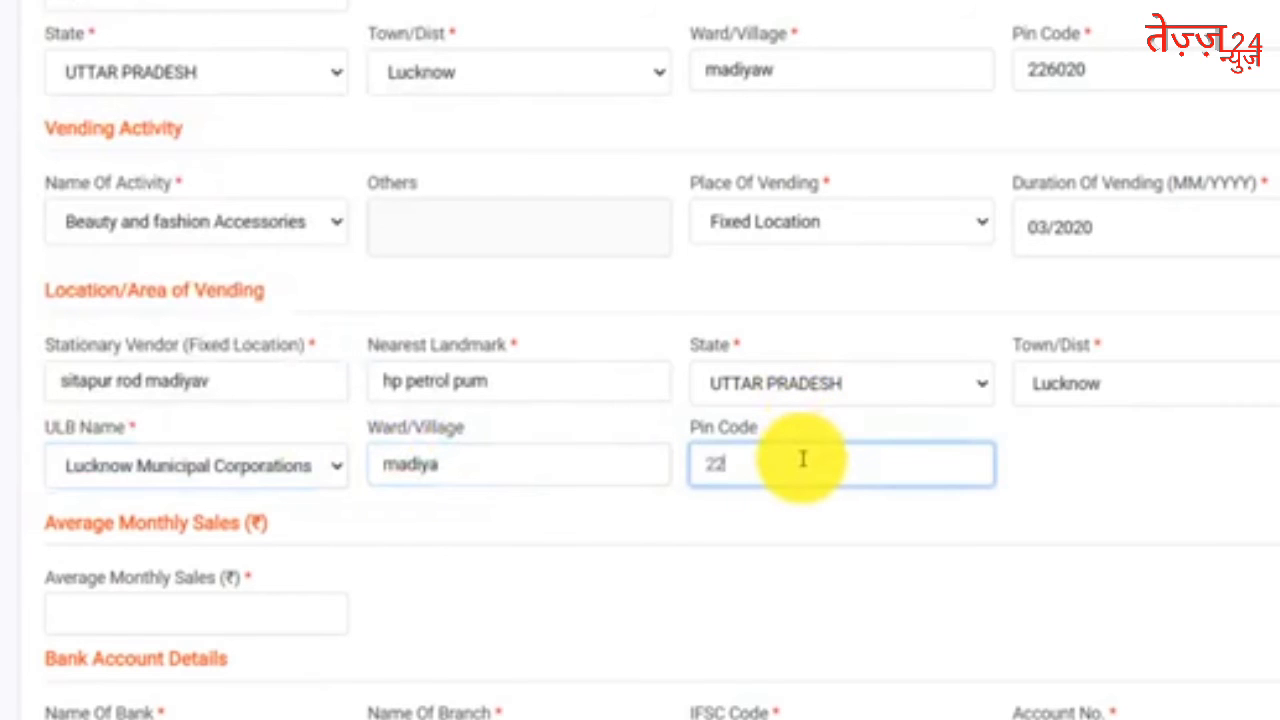
type("6020")
scroll(214, 320, "down", 2)
scroll(190, 300, "down", 1)
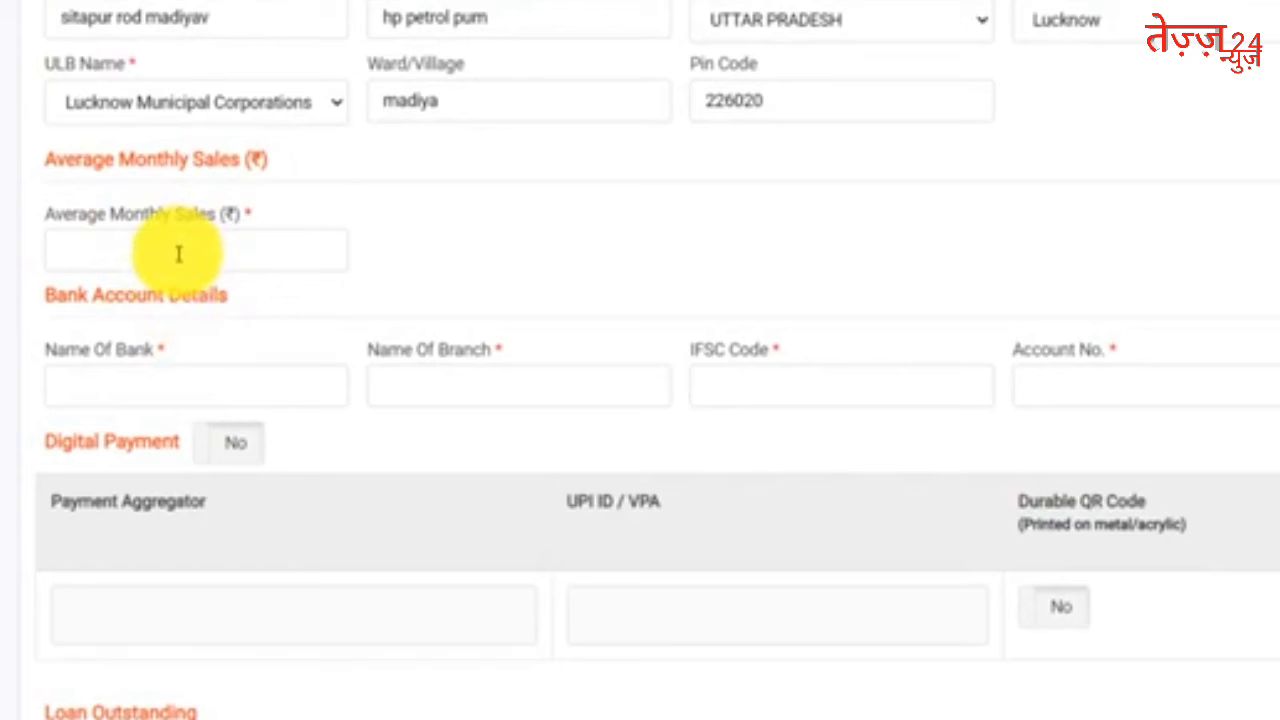
- Enter 50000 as the average monthly sales
left_click(178, 254)
type("50000")
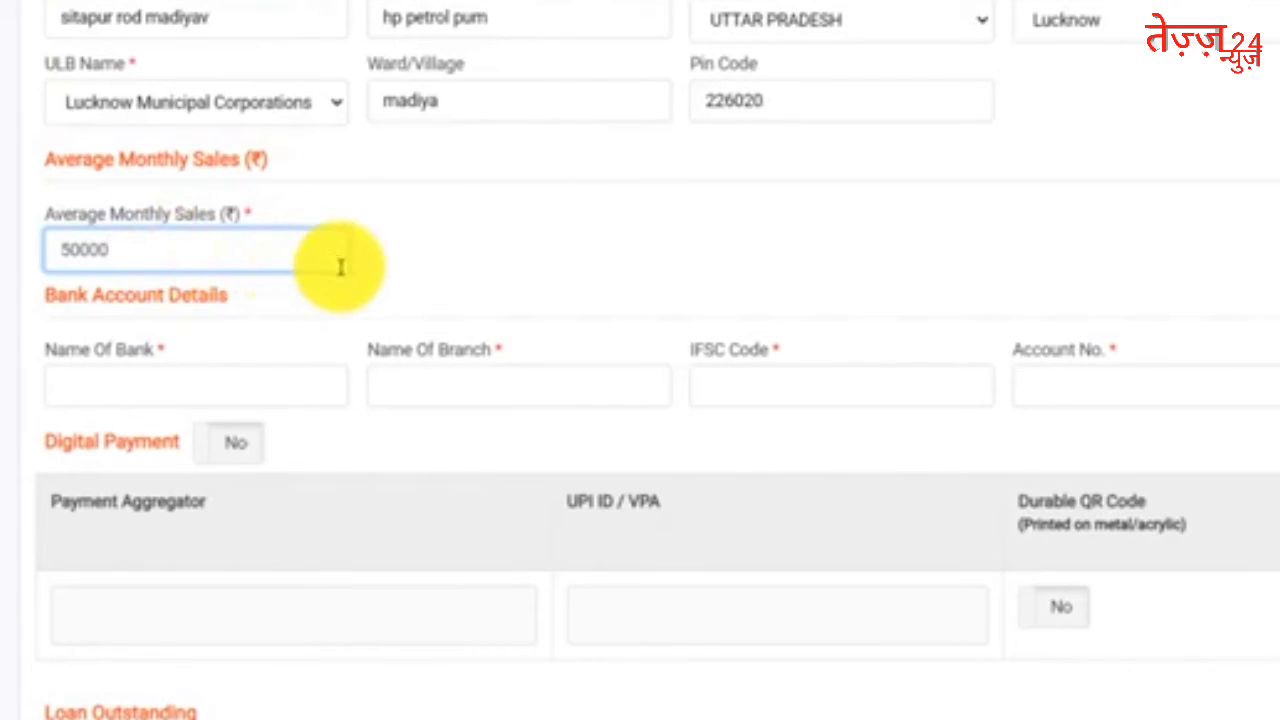
left_click(468, 270)
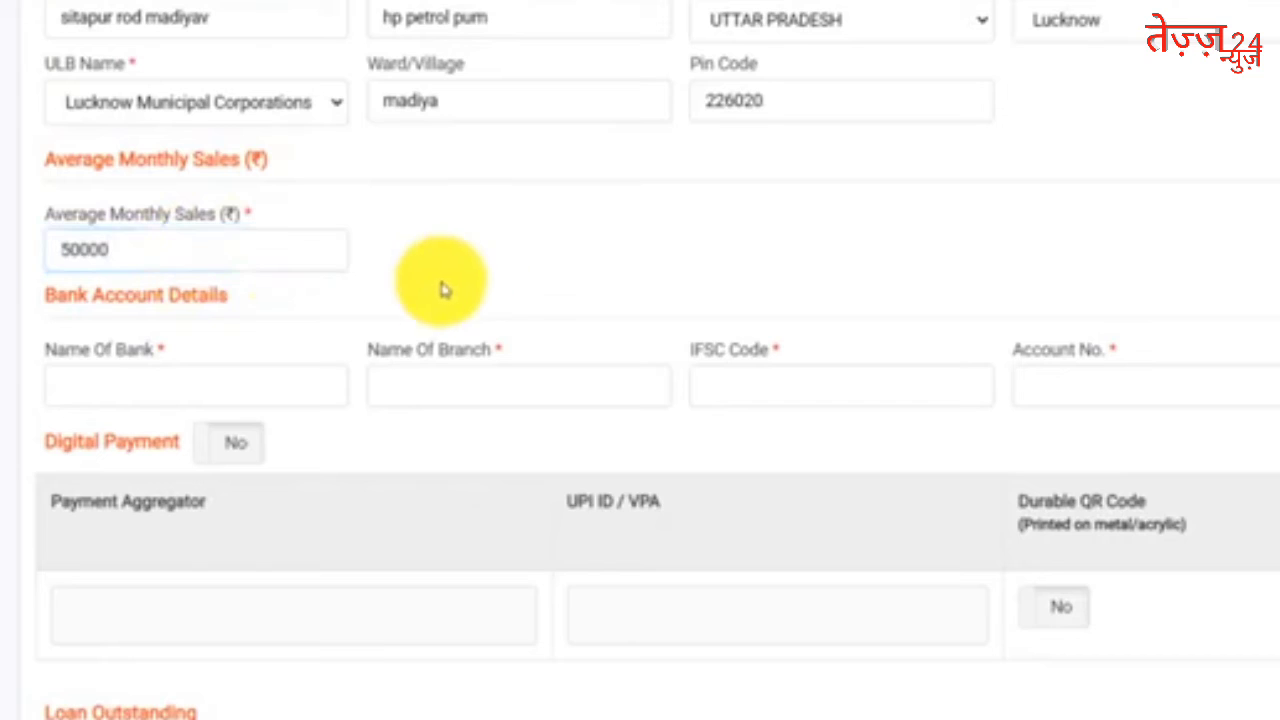
- Fill in the bank account details with bank name "punjab nationla bank", branch "JODAURA", IFSC code PUNB0733800 and the account number
left_click(236, 384)
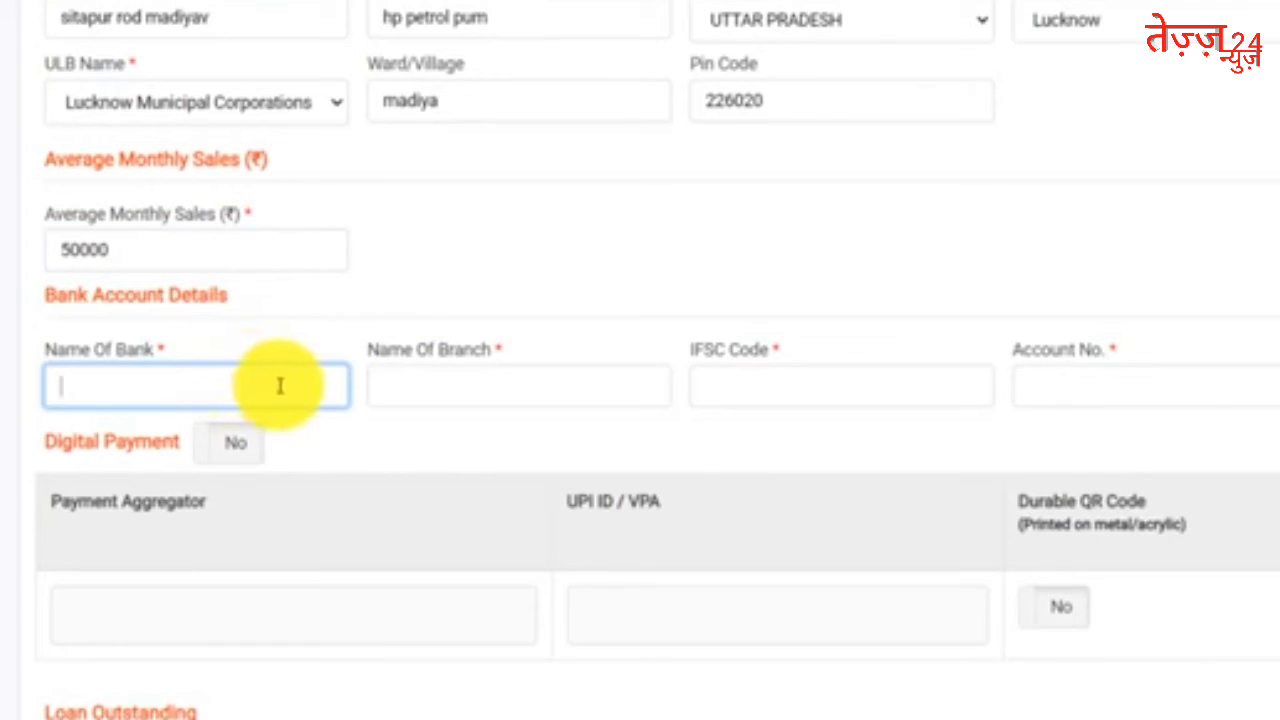
left_click(558, 383)
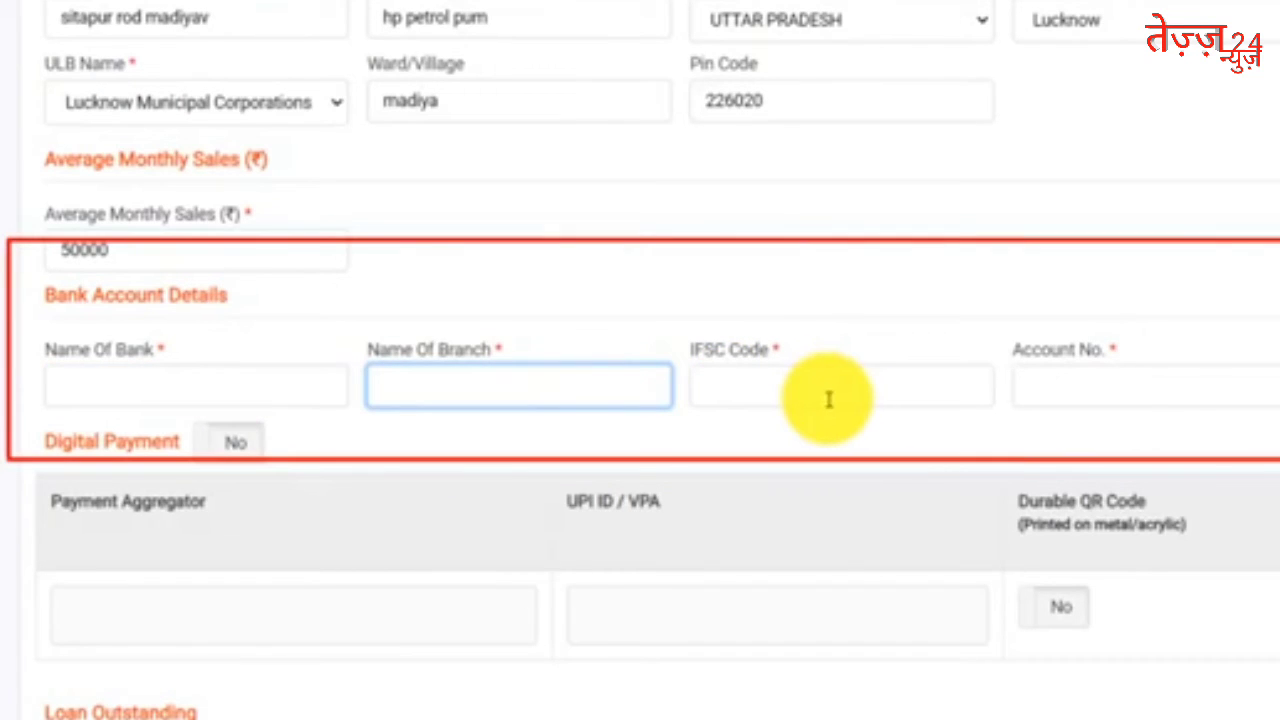
left_click(1168, 390)
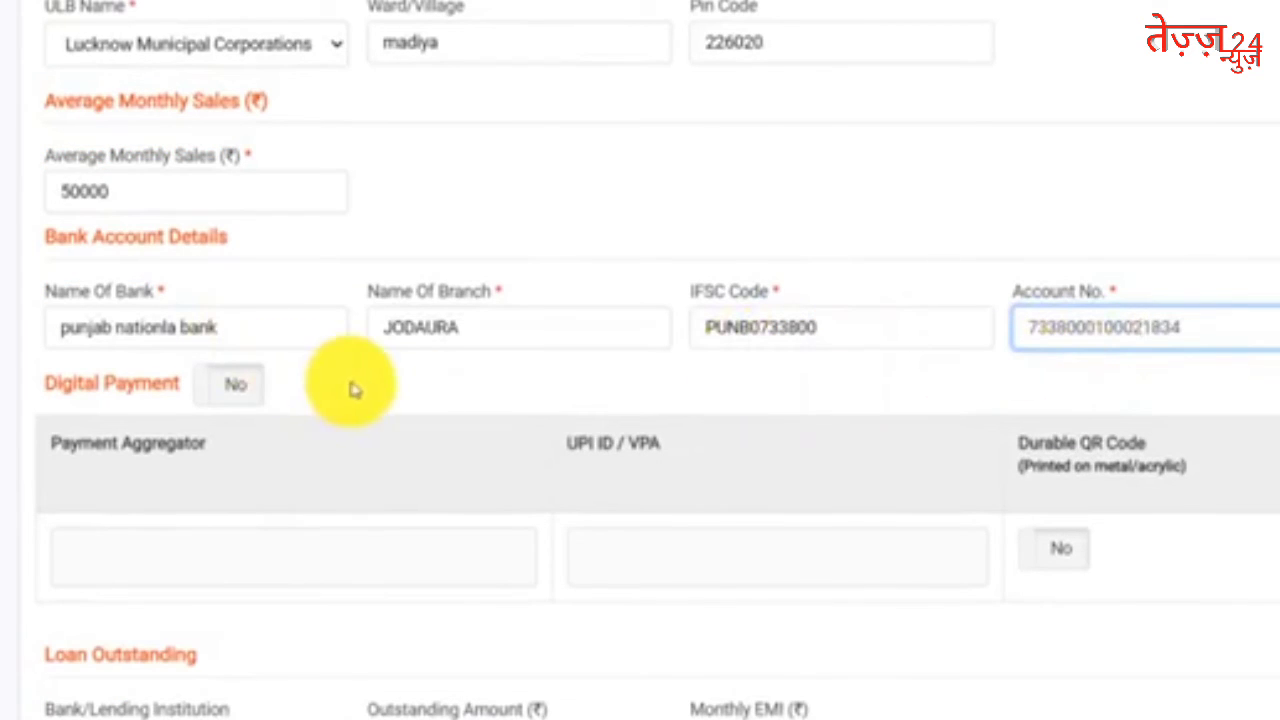
- Review the Digital Payment and Loan Outstanding sections of the application form
scroll(300, 360, "down", 1)
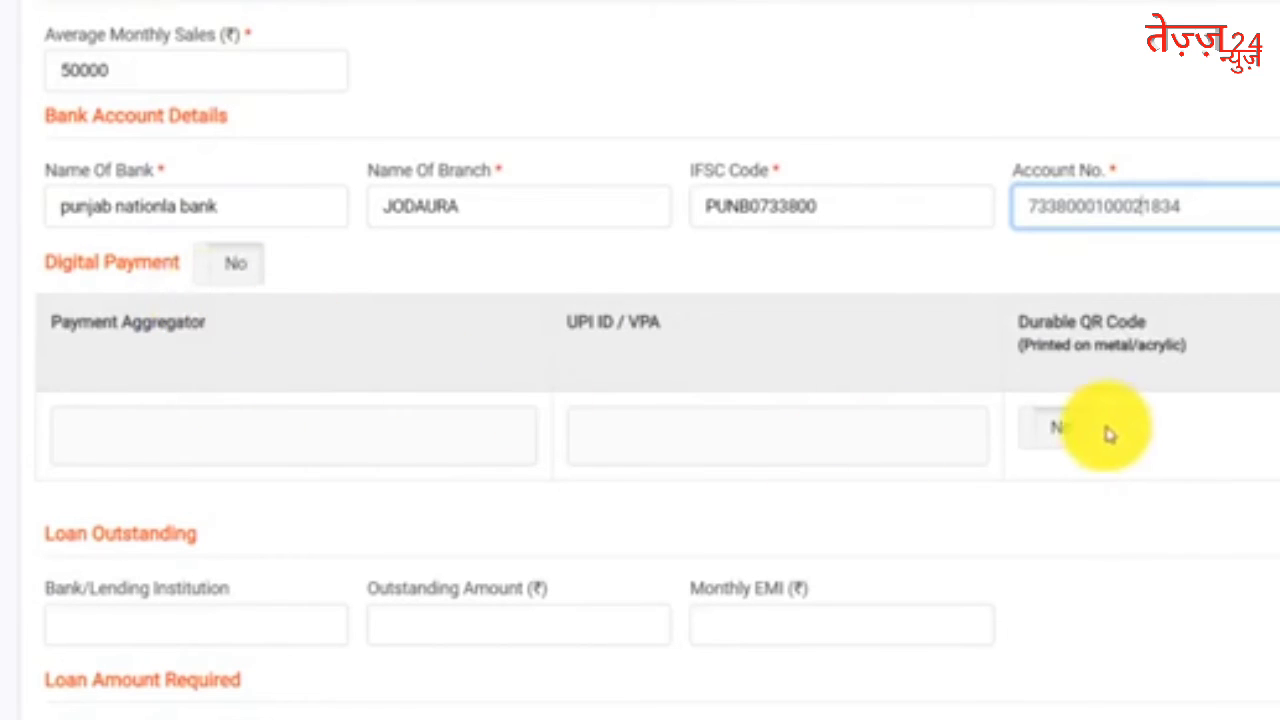
left_click(995, 428)
scroll(966, 410, "down", 1)
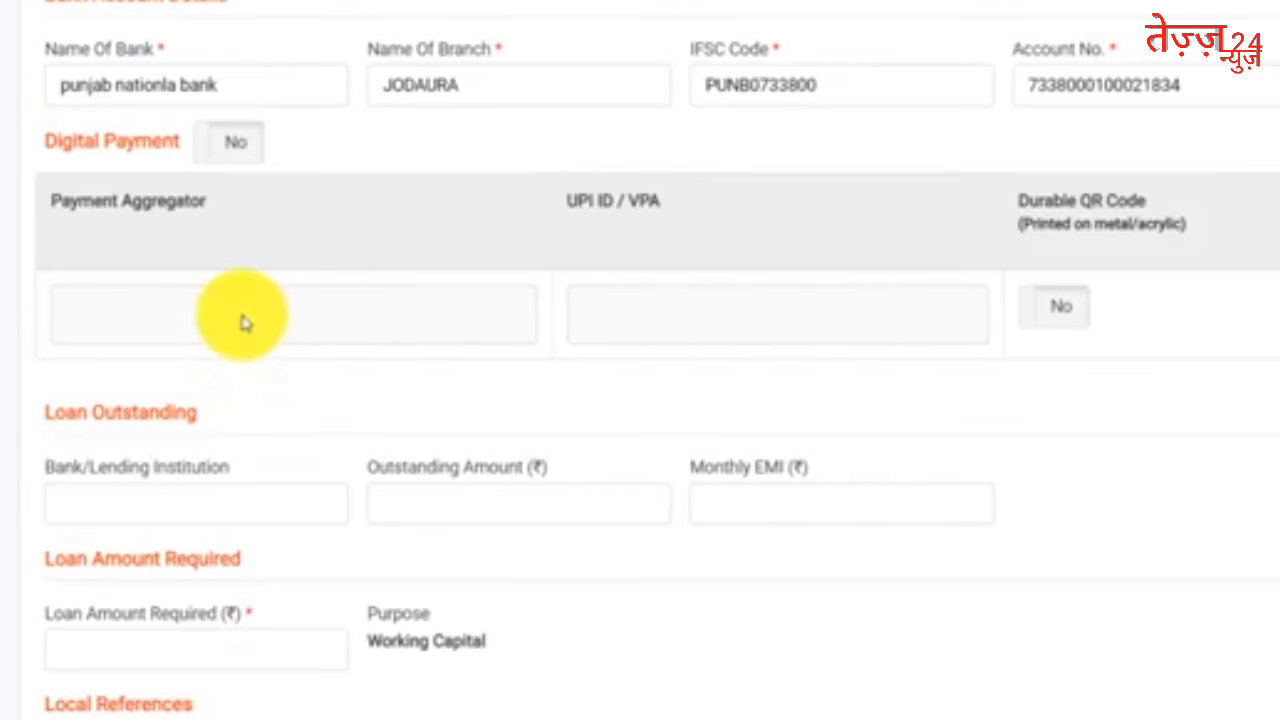
scroll(243, 322, "down", 1)
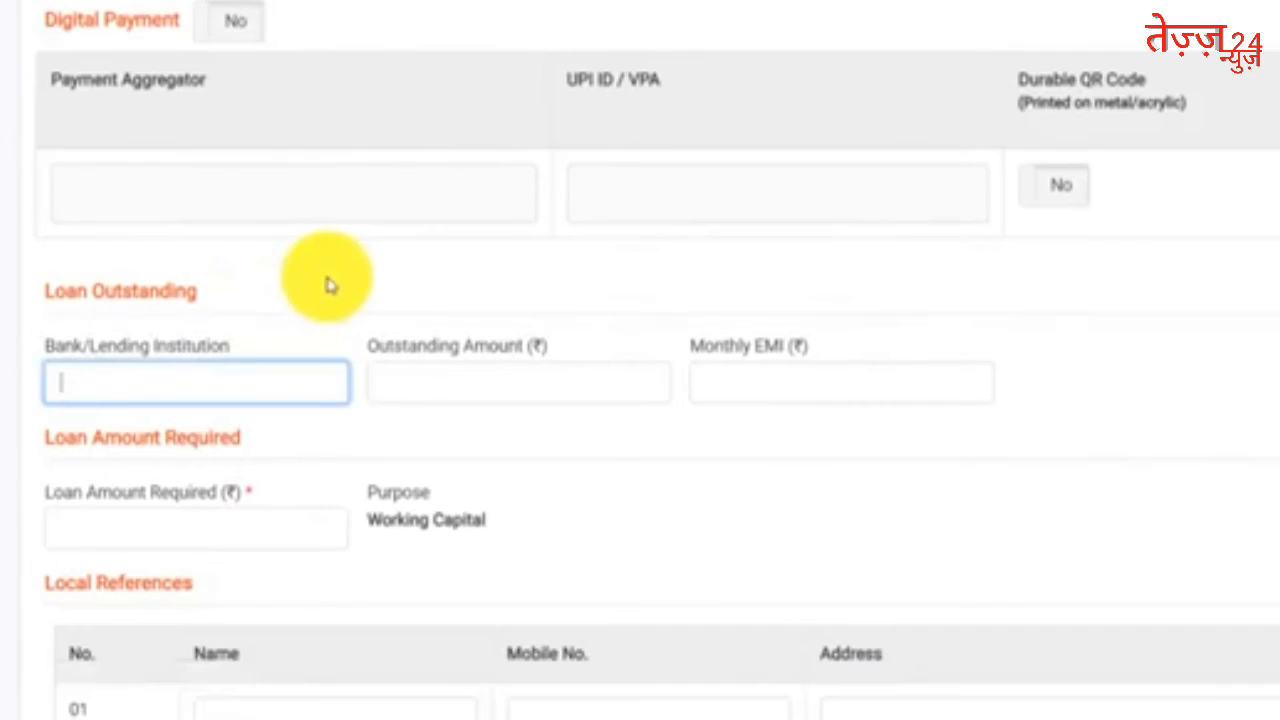
left_click(144, 378)
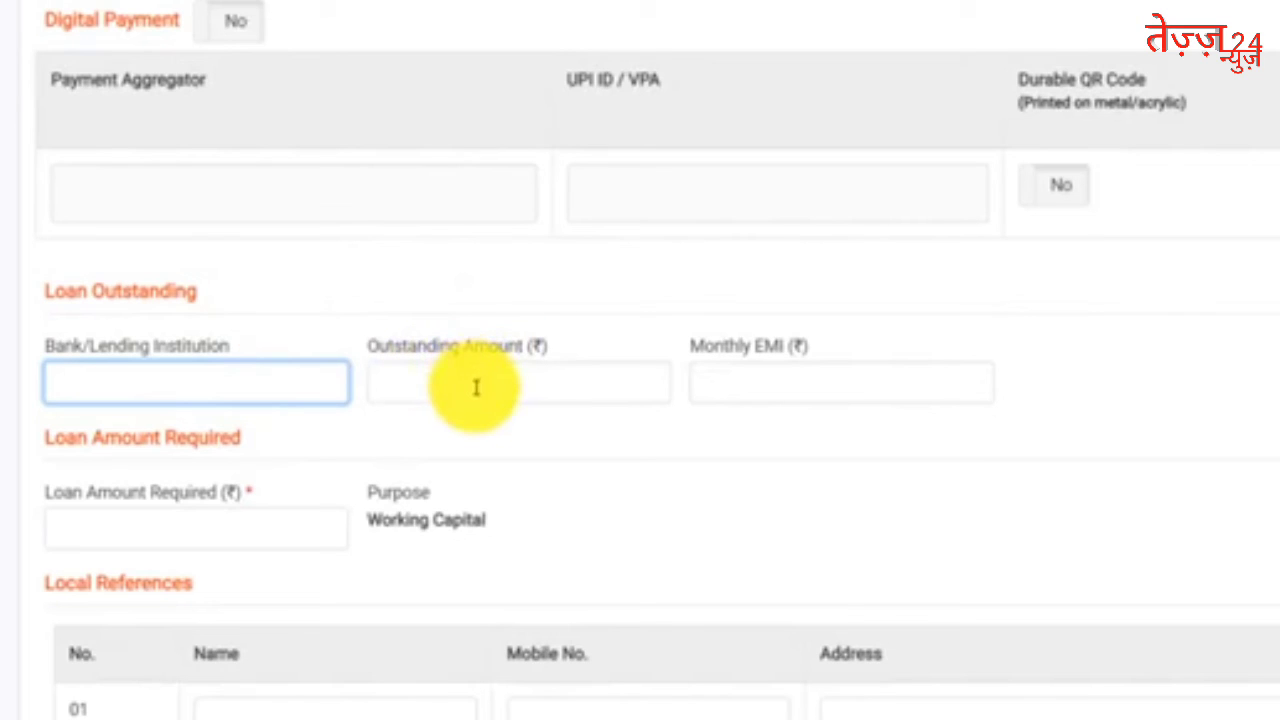
left_click(702, 397)
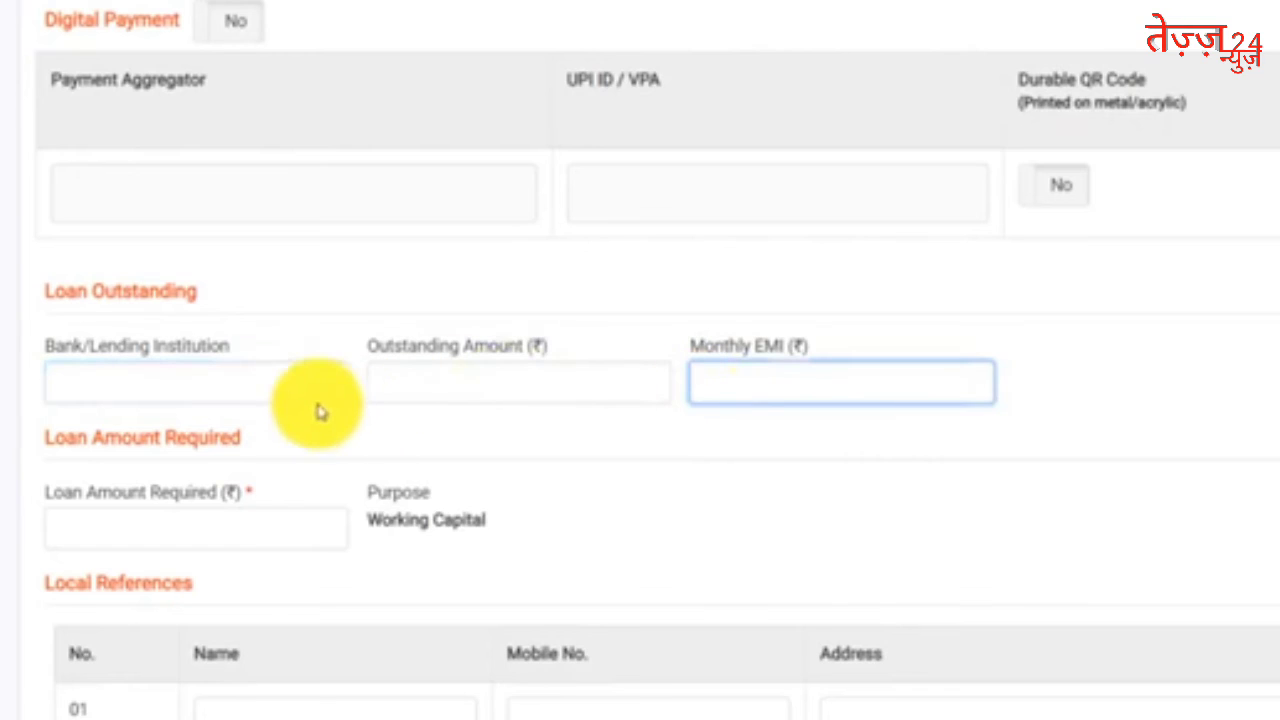
left_click(281, 389)
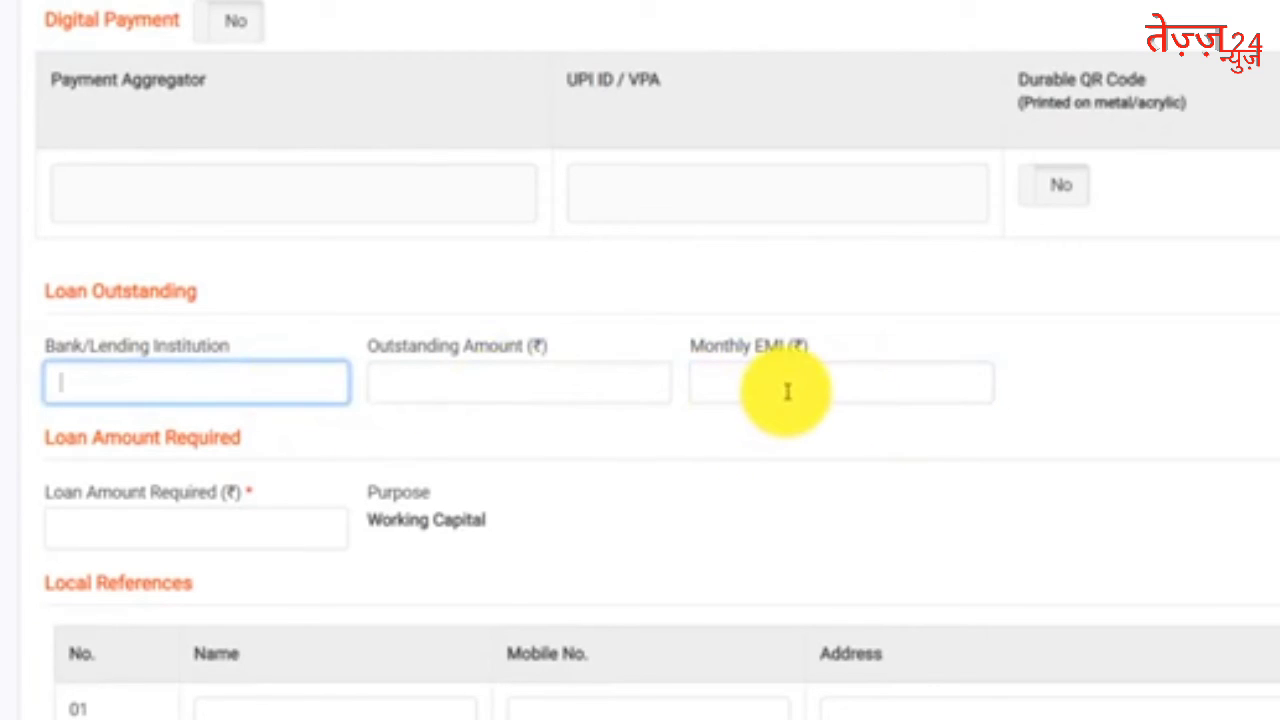
- Enter 10000 as the loan amount required
scroll(787, 392, "down", 1)
left_click(234, 400)
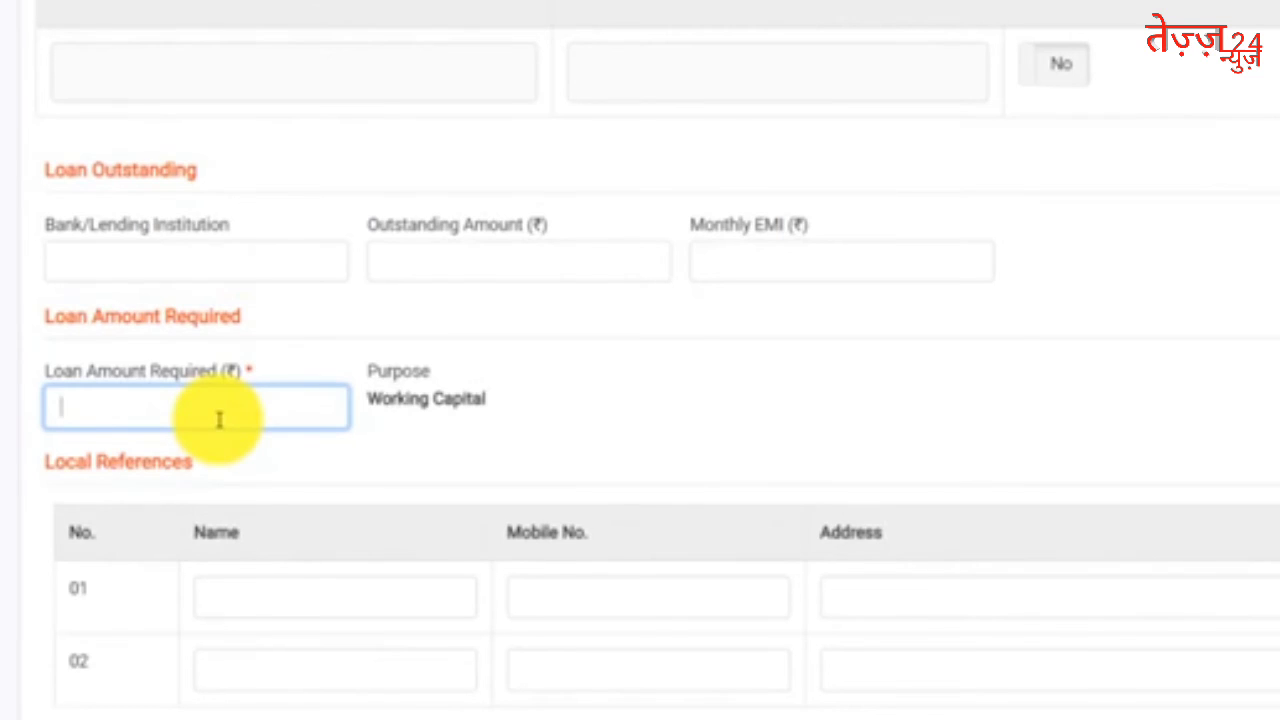
type("10000")
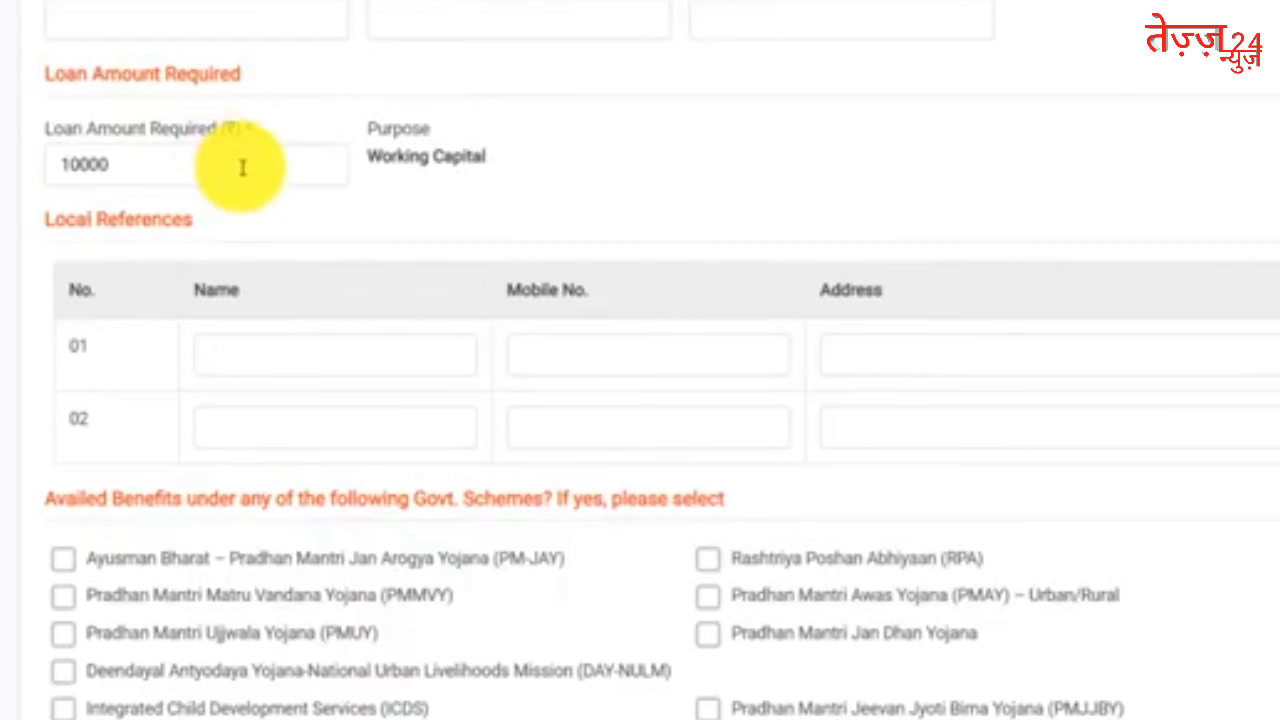
- Fill in the name, mobile number and address of both local references
left_click(326, 352)
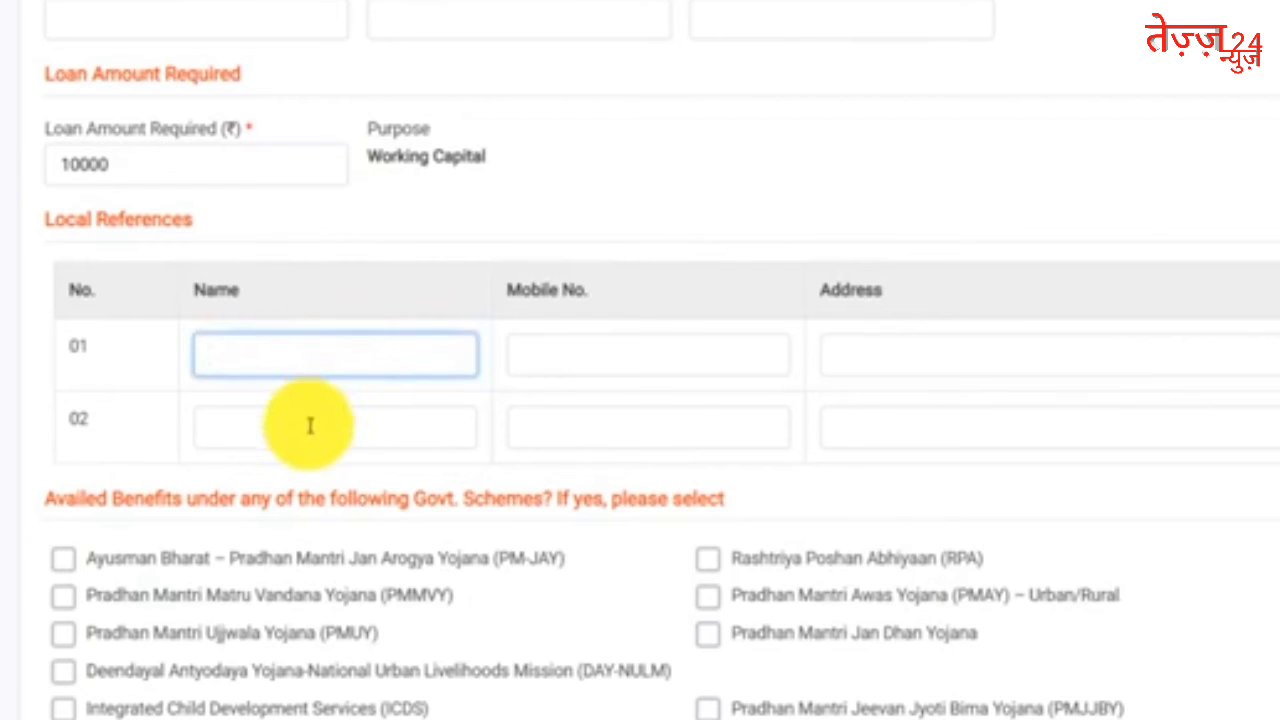
left_click(310, 428)
left_click(665, 358)
left_click(666, 432)
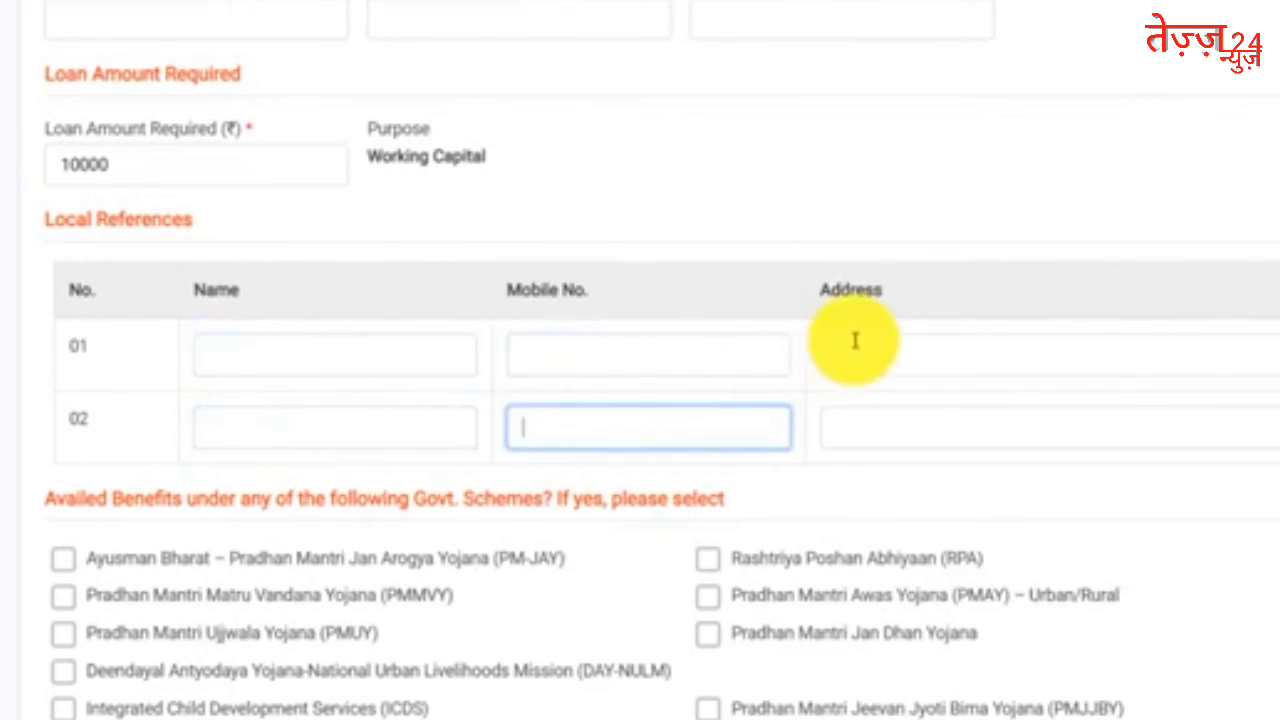
left_click(895, 358)
left_click(914, 425)
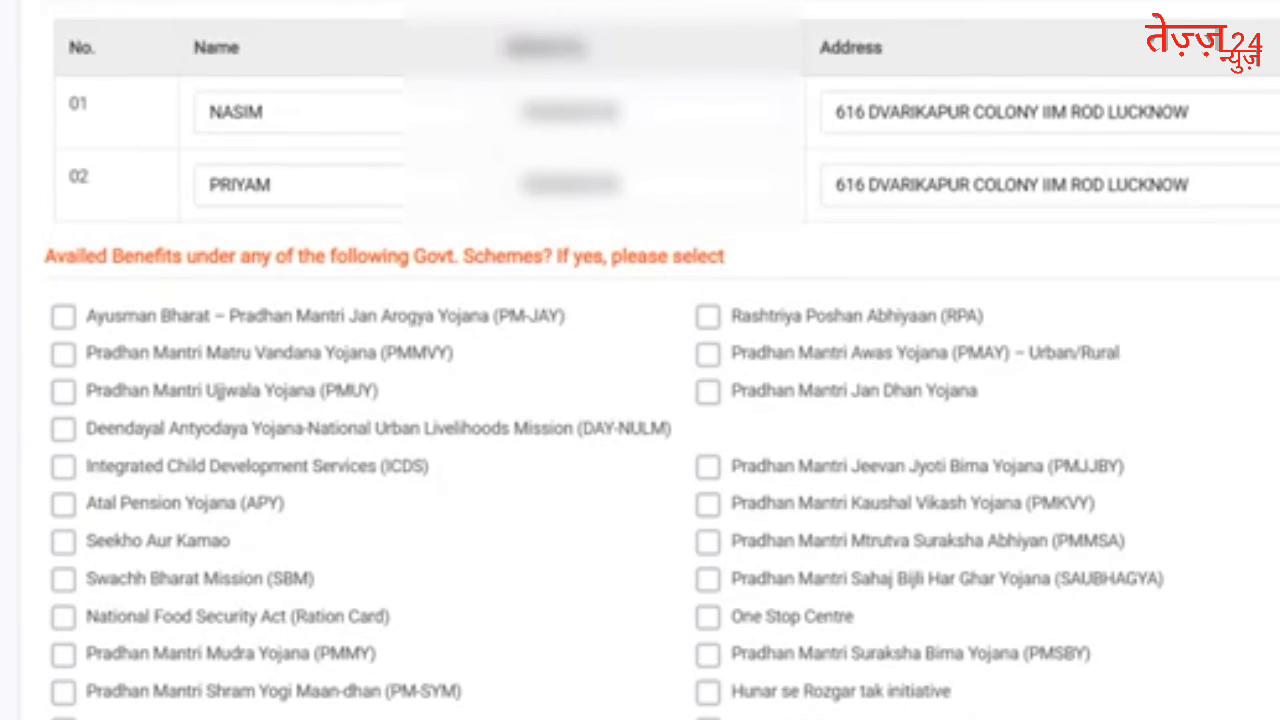
- Select "None of the above" for availed government scheme benefits and submit the application form
scroll(640, 400, "down", 3)
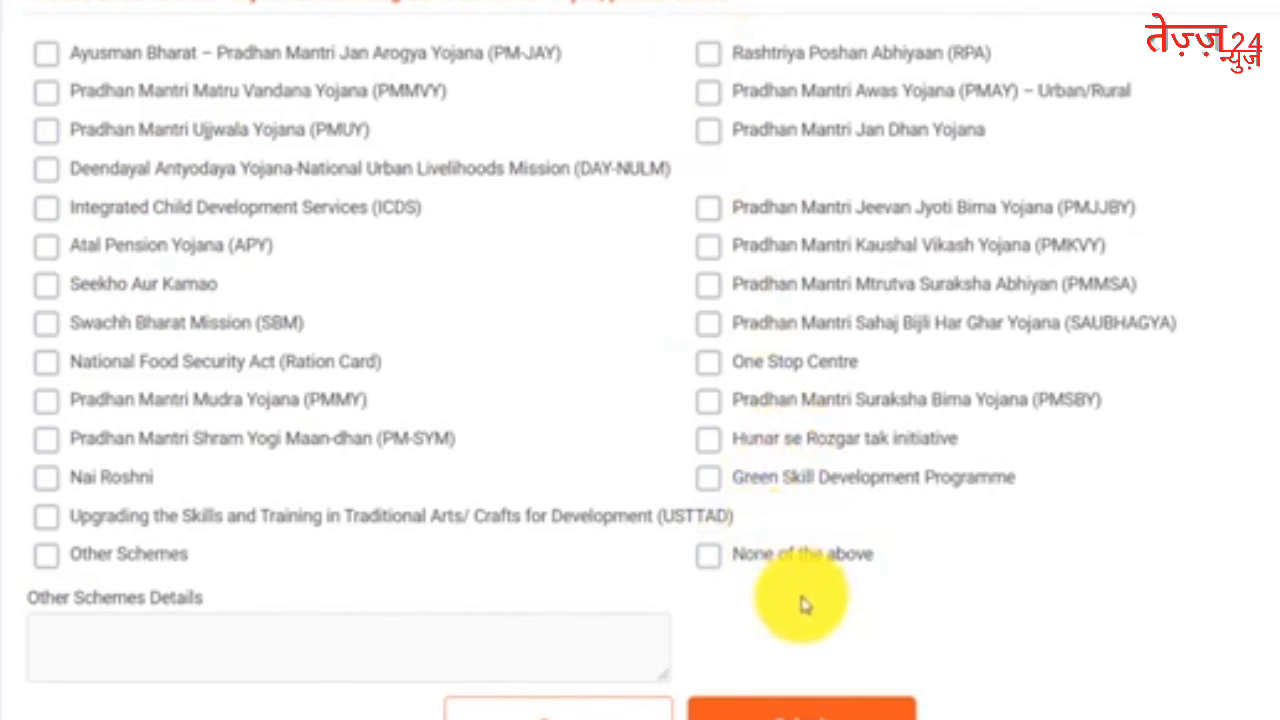
left_click(709, 557)
scroll(930, 580, "down", 1)
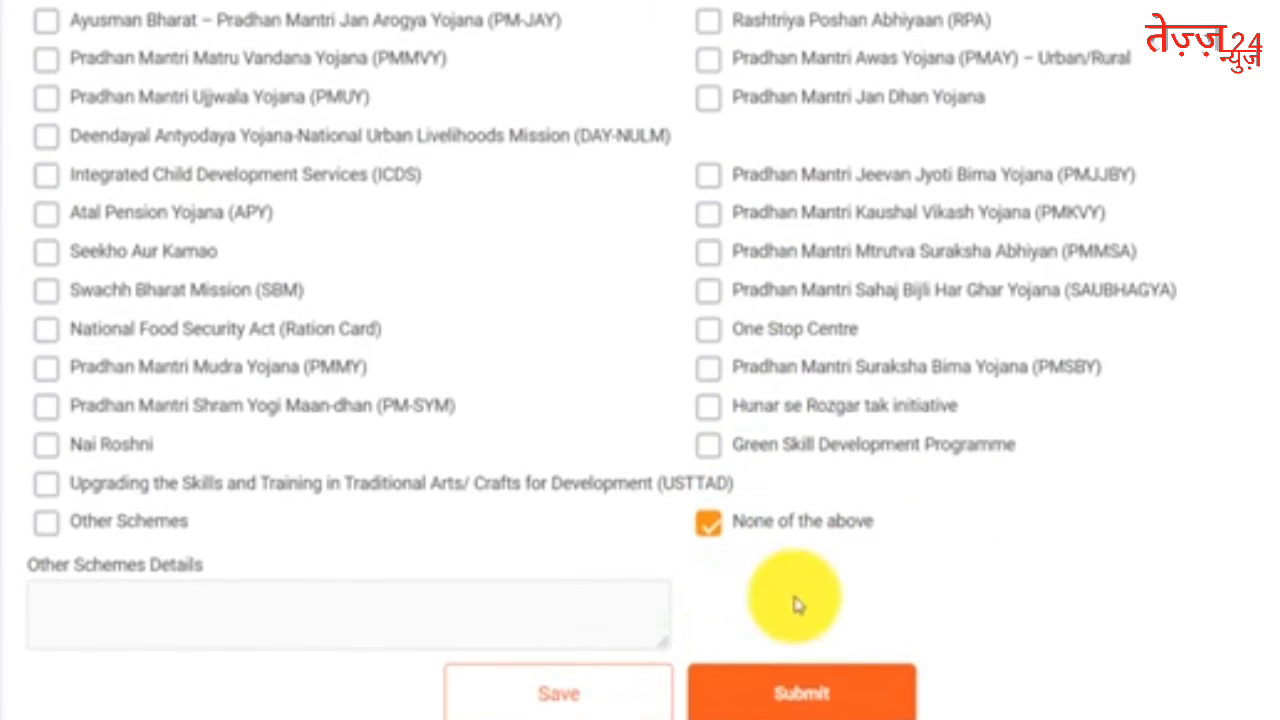
left_click(828, 712)
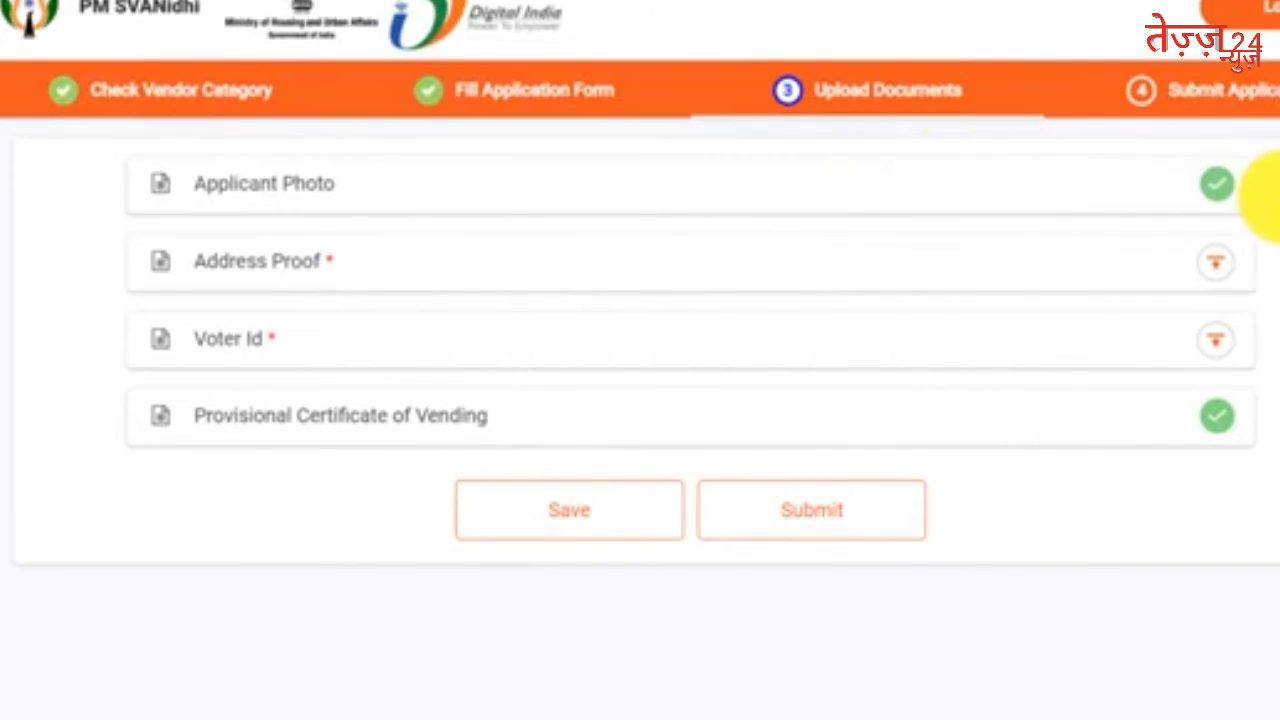
- View the uploaded applicant photo and check the Provisional Certificate of Vending document
left_click(1220, 190)
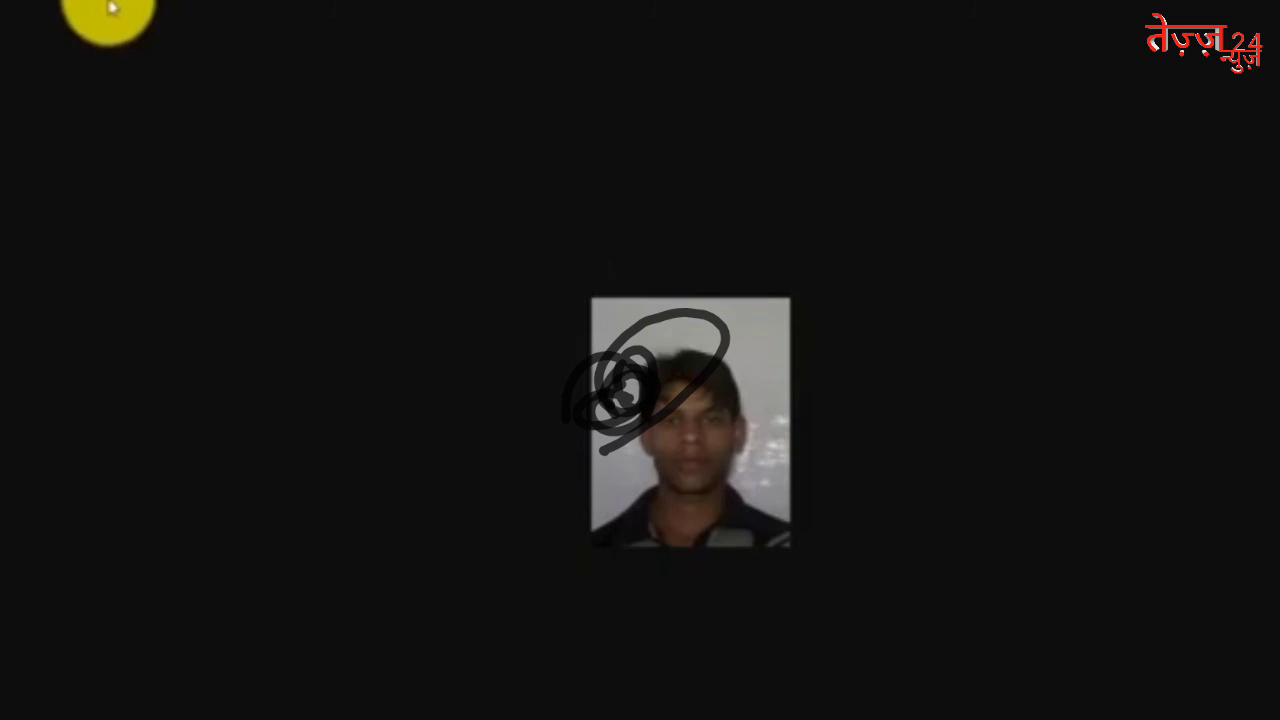
left_click(109, 9)
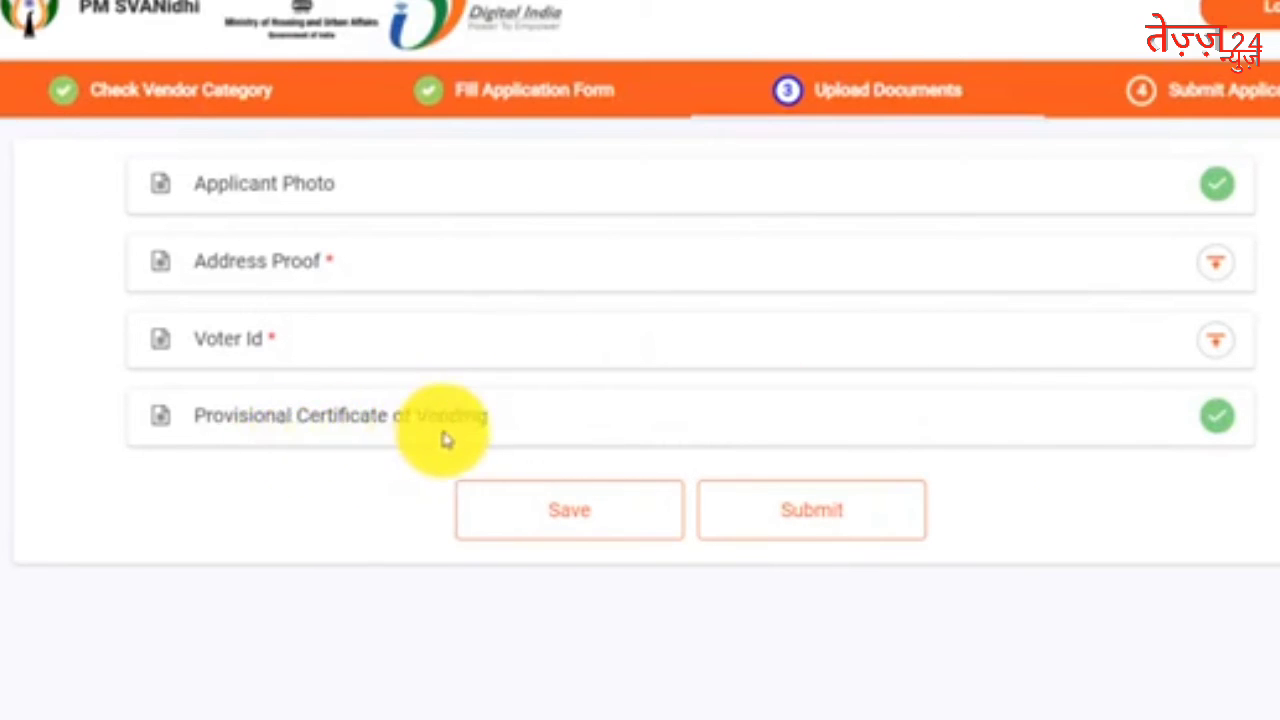
left_click(1218, 432)
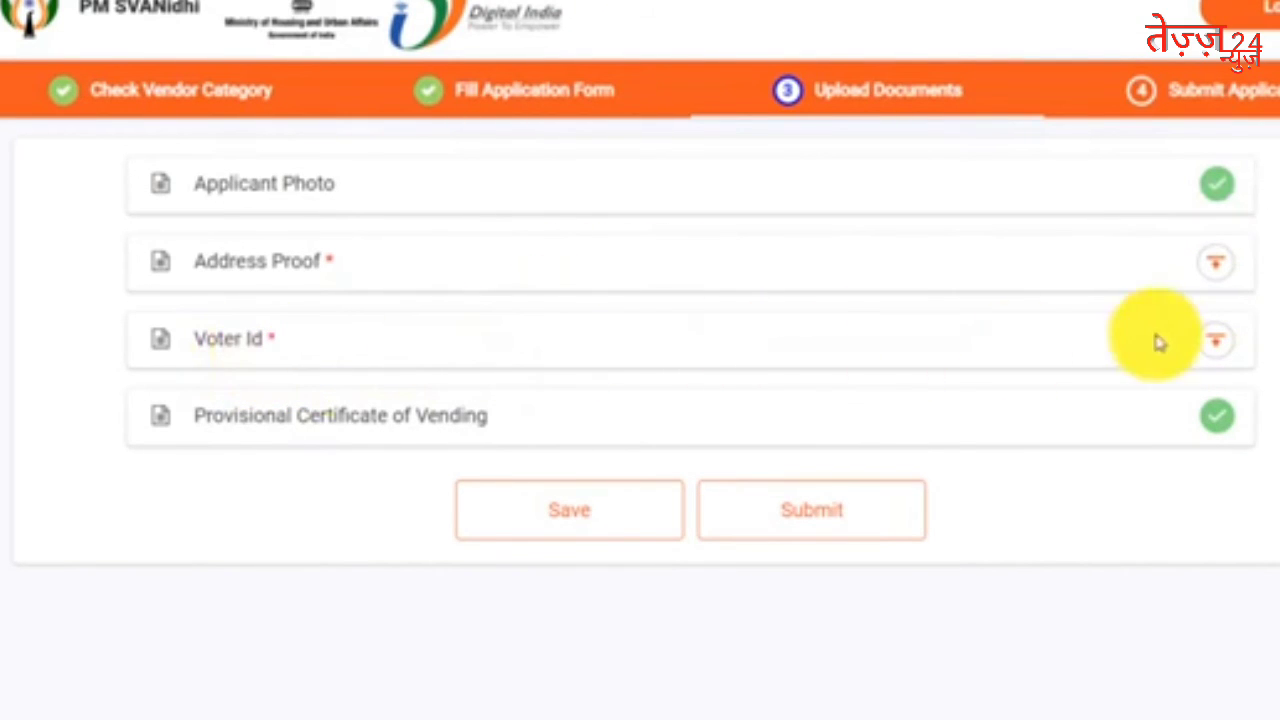
- Upload ezgif.com-webp-to-jpg-removebg-preview.png as the address proof document
left_click(1213, 272)
scroll(290, 150, "down", 5)
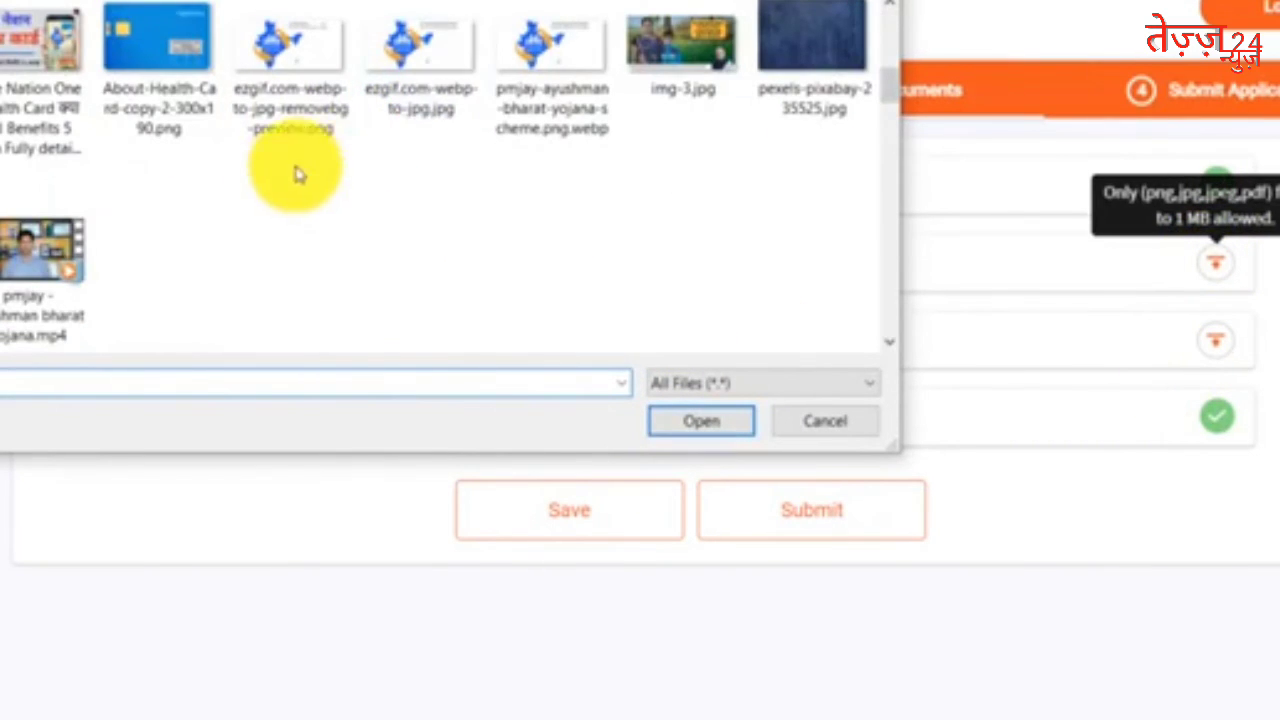
left_click(322, 60)
left_click(701, 420)
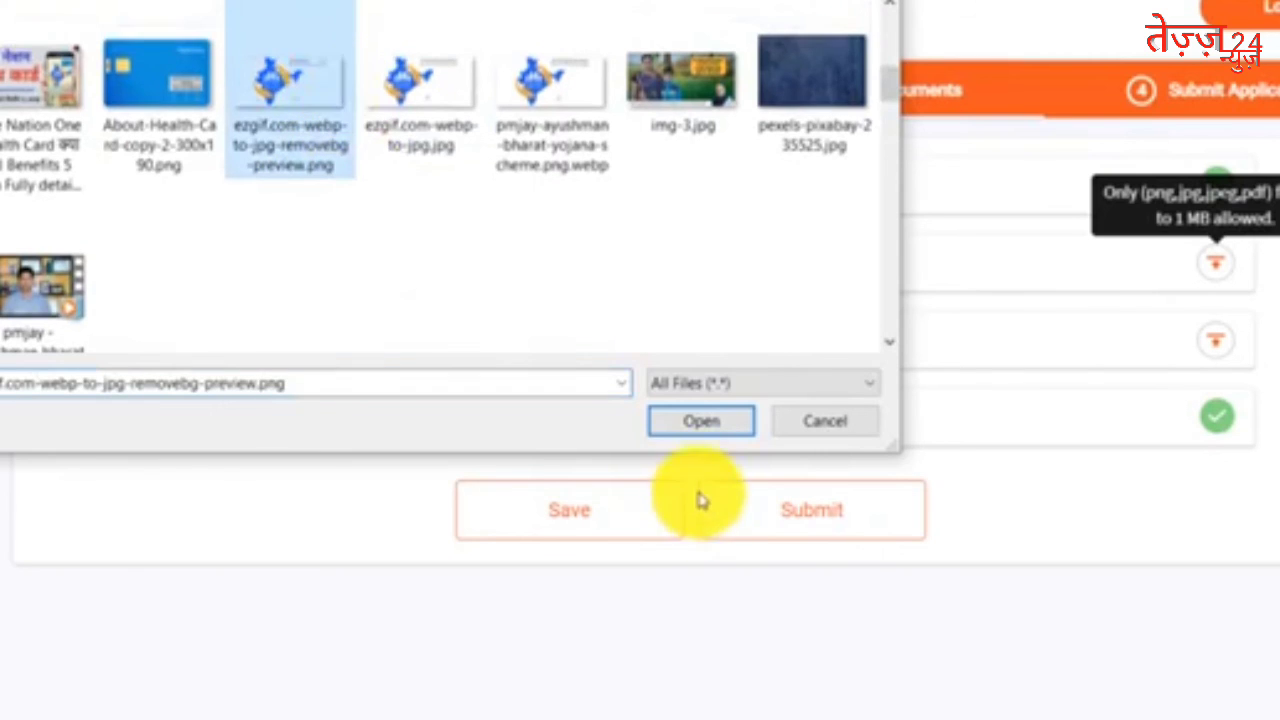